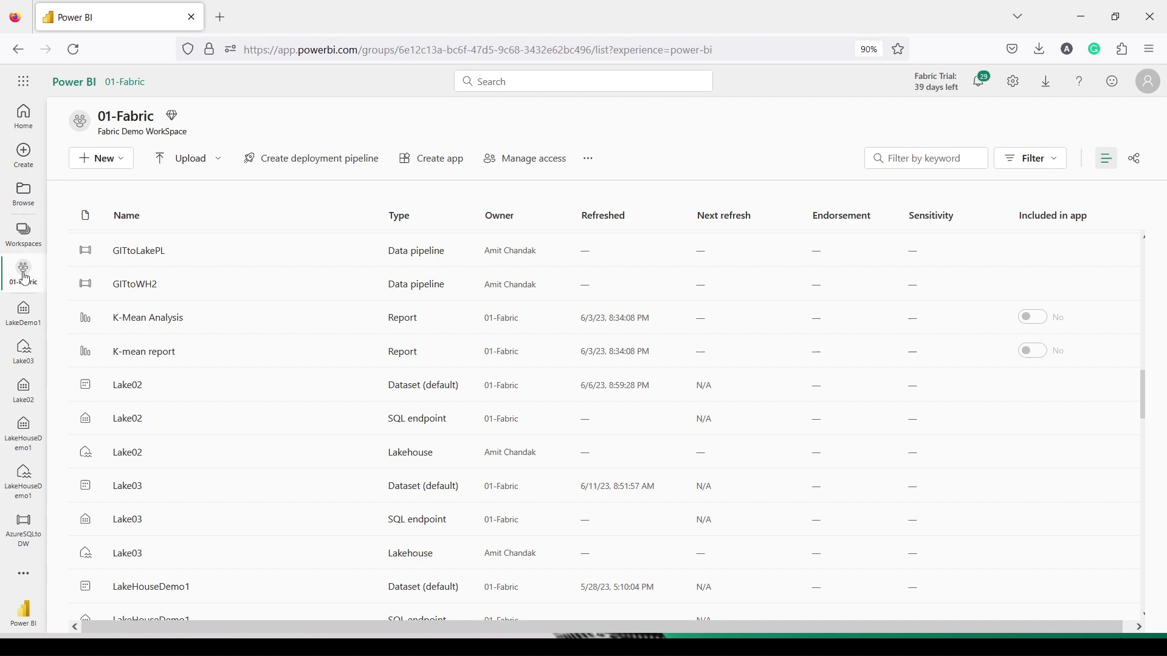
Open the 01-Fabric workspace, scroll its items down to Warehouse2, and open the + New menu
click(23, 233)
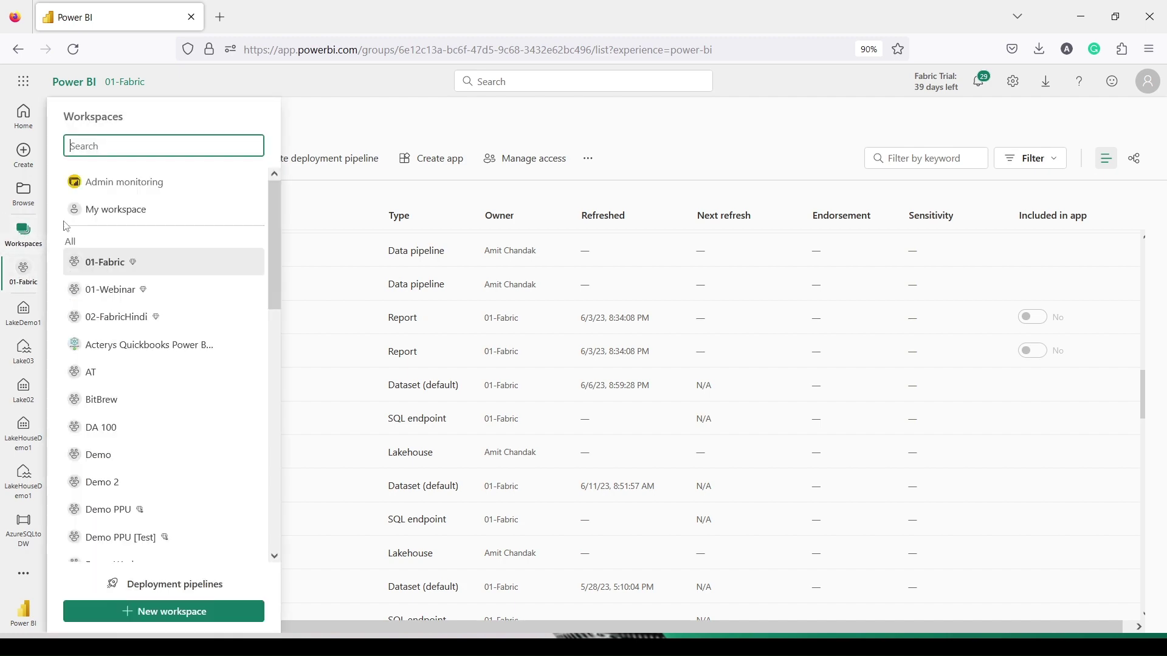
click(100, 263)
scroll(257, 285, down, 10)
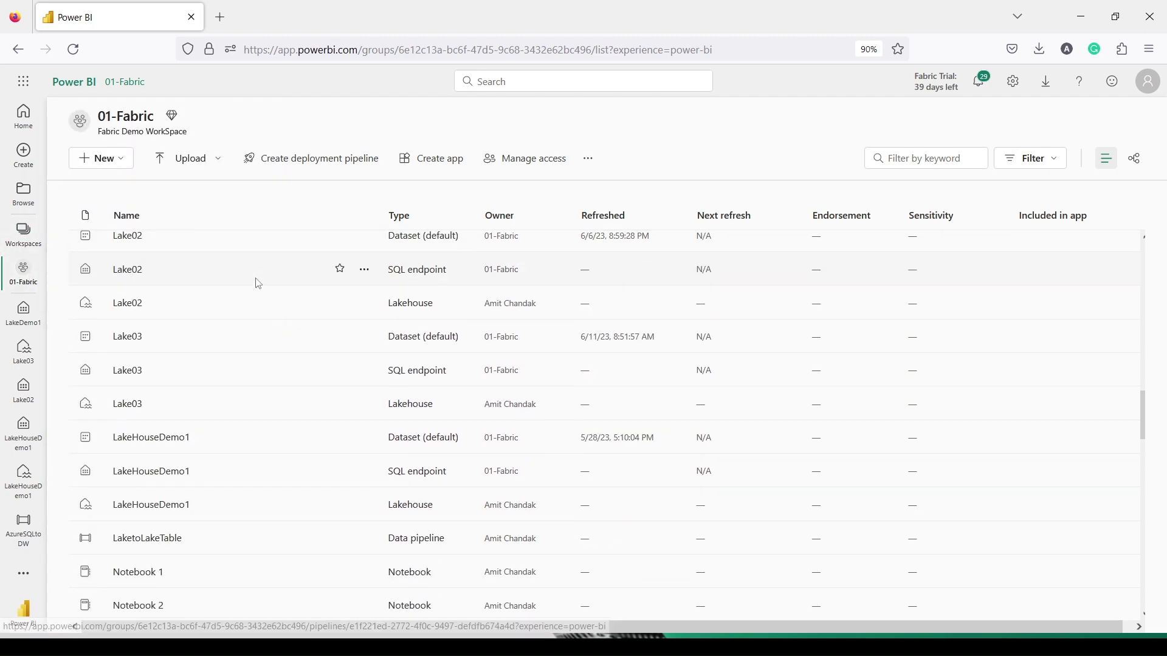
scroll(257, 283, down, 10)
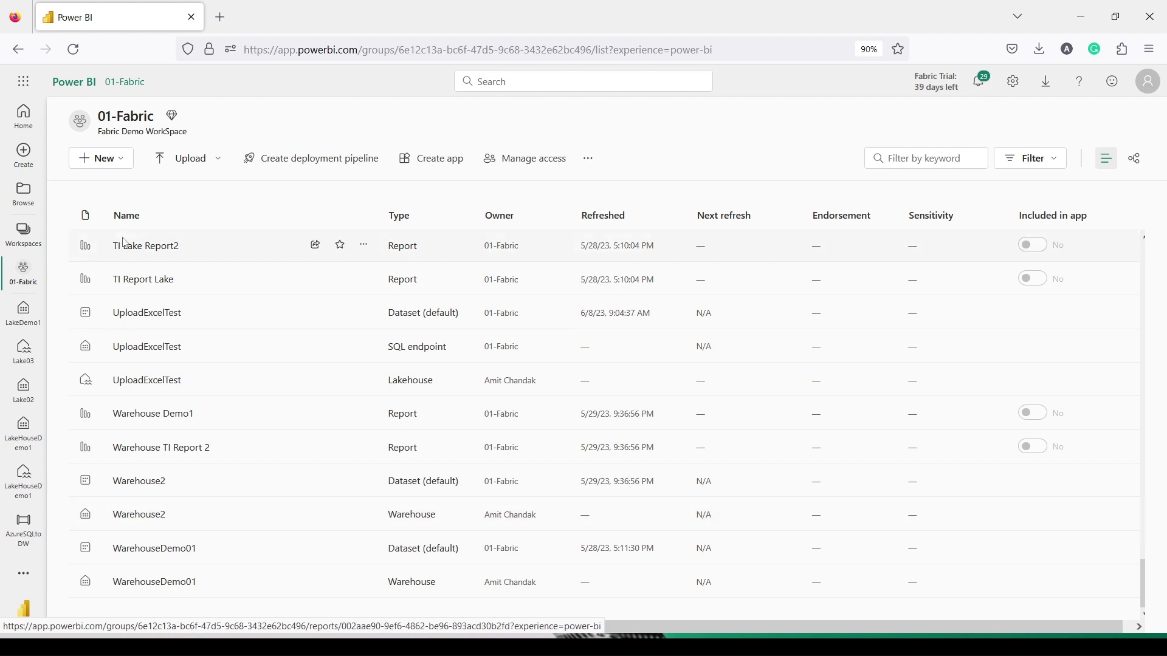
click(123, 163)
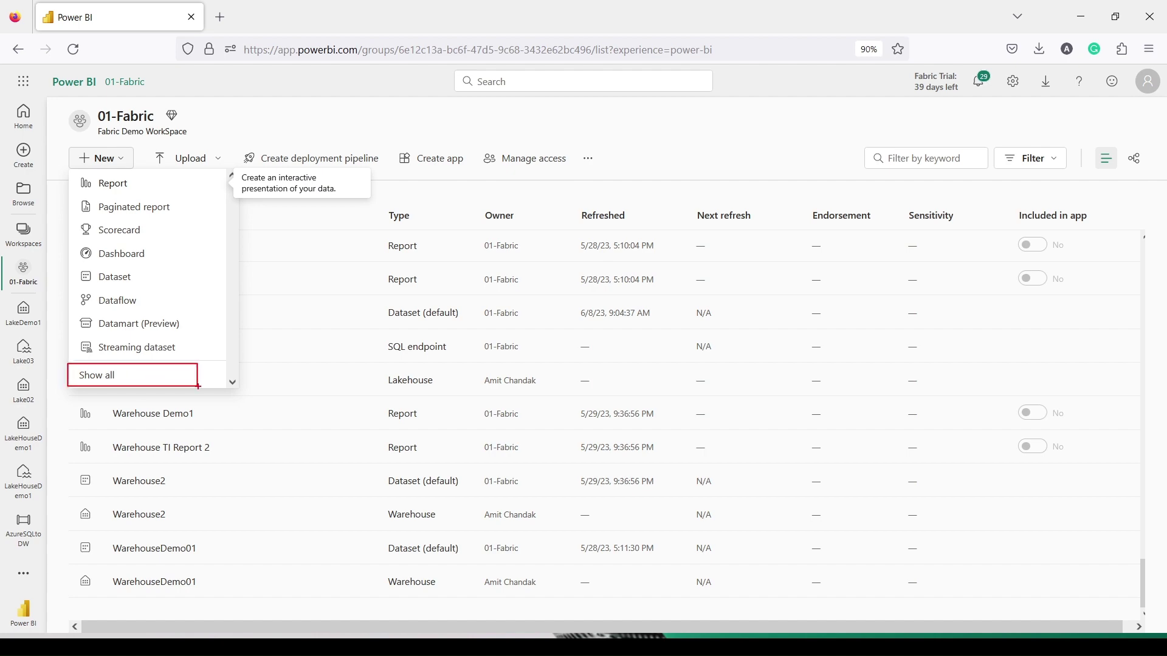
Show all creatable item types and scroll to the Data Warehouse and Power BI sections
click(104, 377)
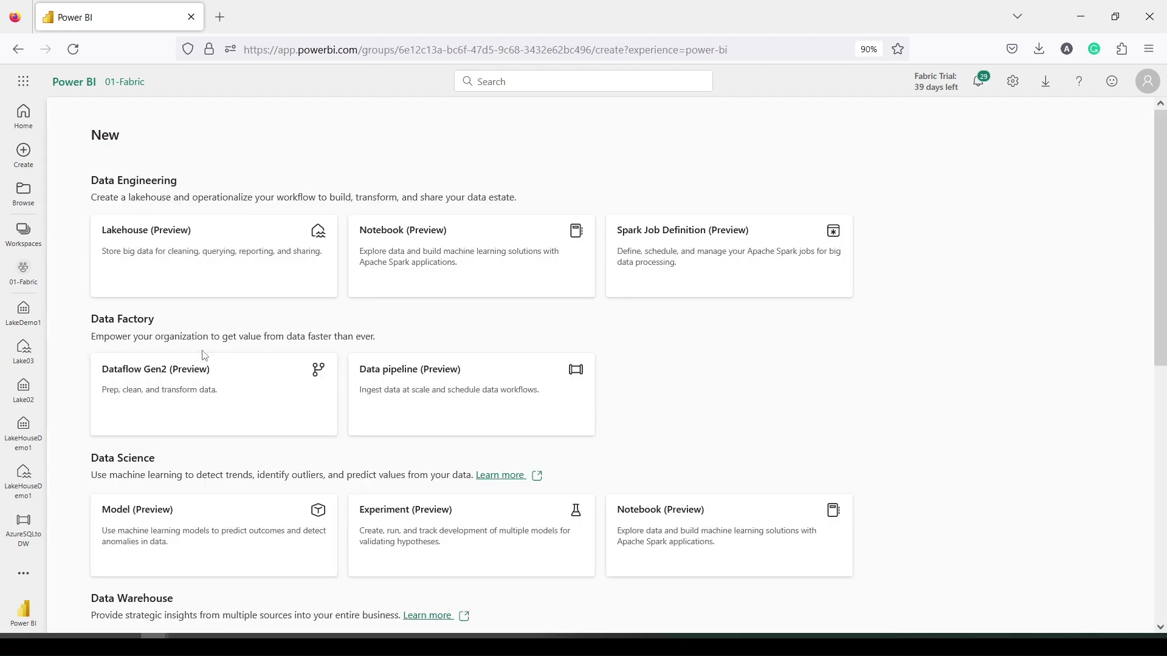
scroll(204, 356, down, 5)
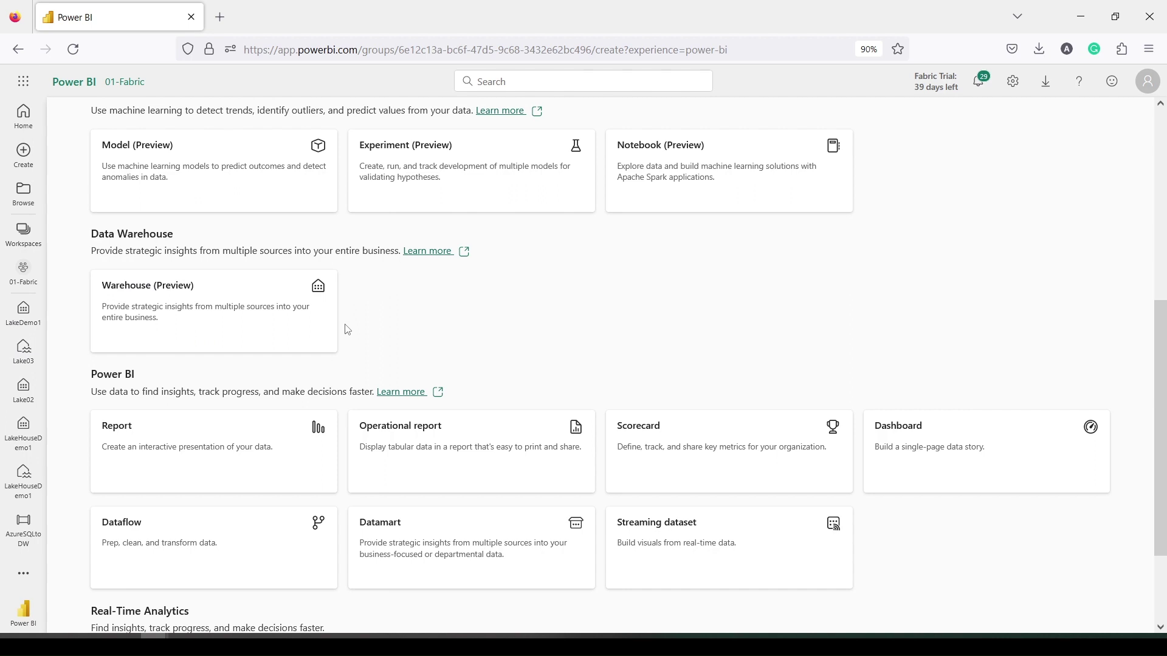
Move from LakeDemo1 and Fabric2 back to the 01-Fabric workspace and open its + New menu
click(24, 317)
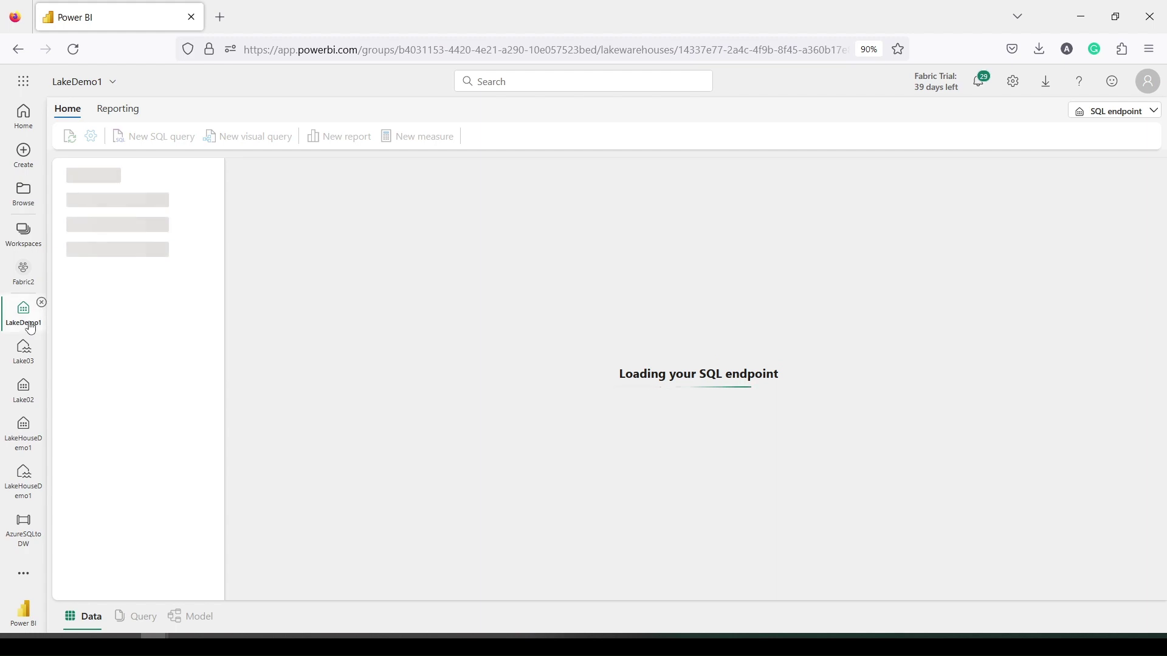
click(22, 280)
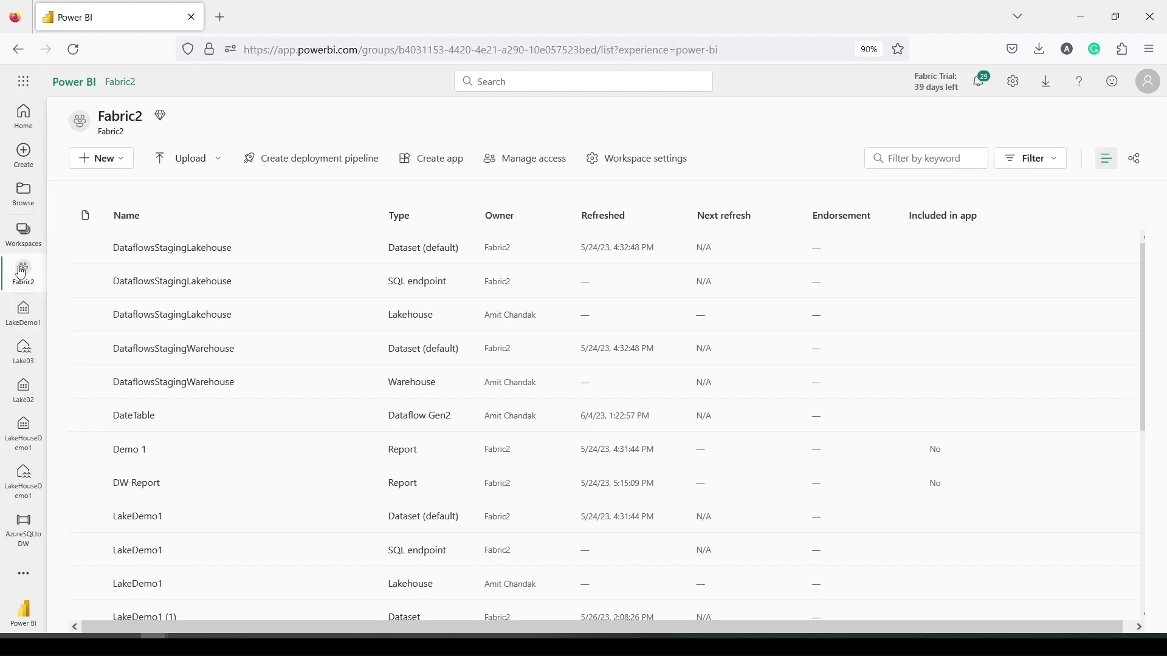
click(23, 238)
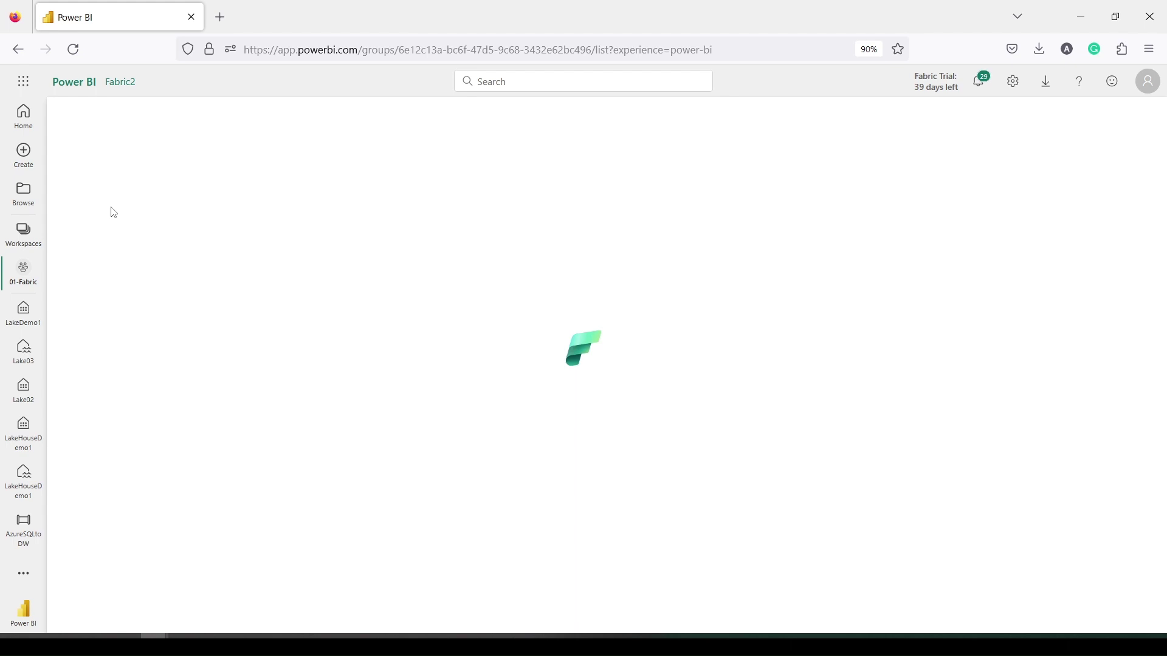
click(124, 167)
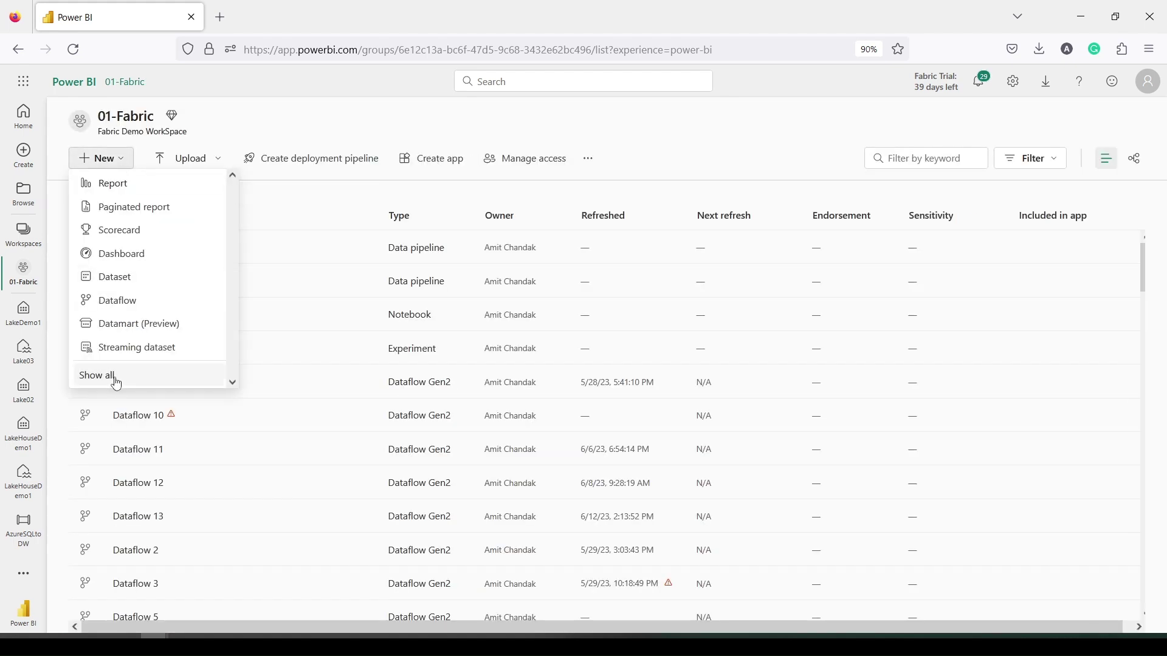
Start a new Data pipeline (Preview), replacing the default pipeline7 name with ASQLtoWH2
drag(68, 366, 165, 388)
click(101, 376)
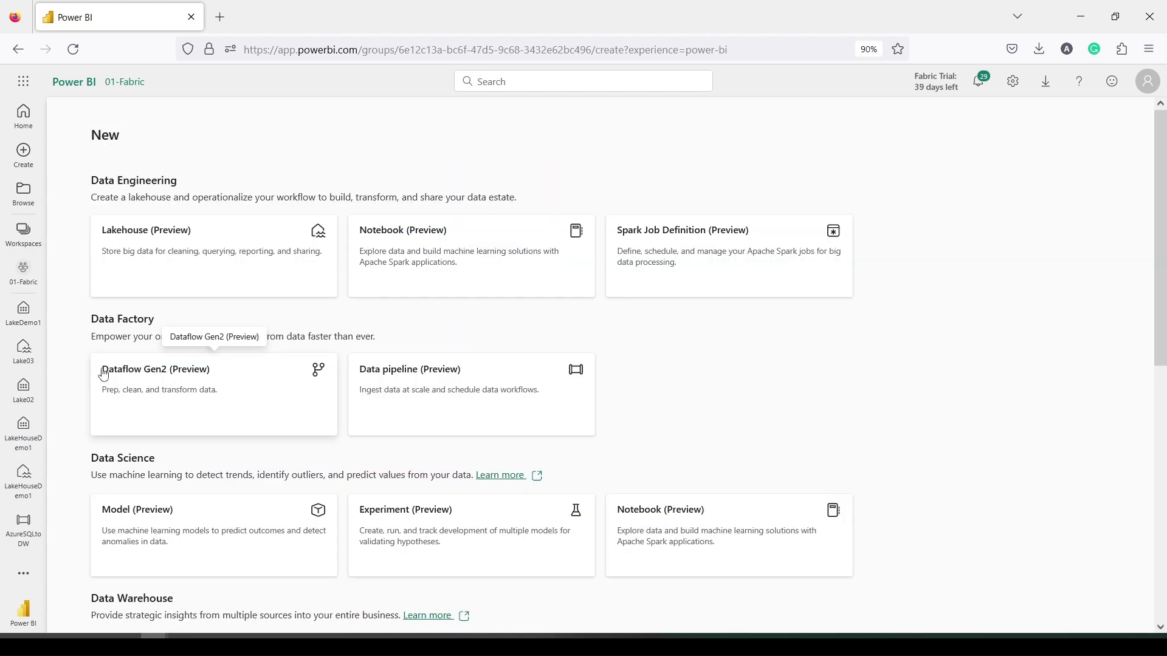
click(453, 378)
drag(542, 335, 431, 333)
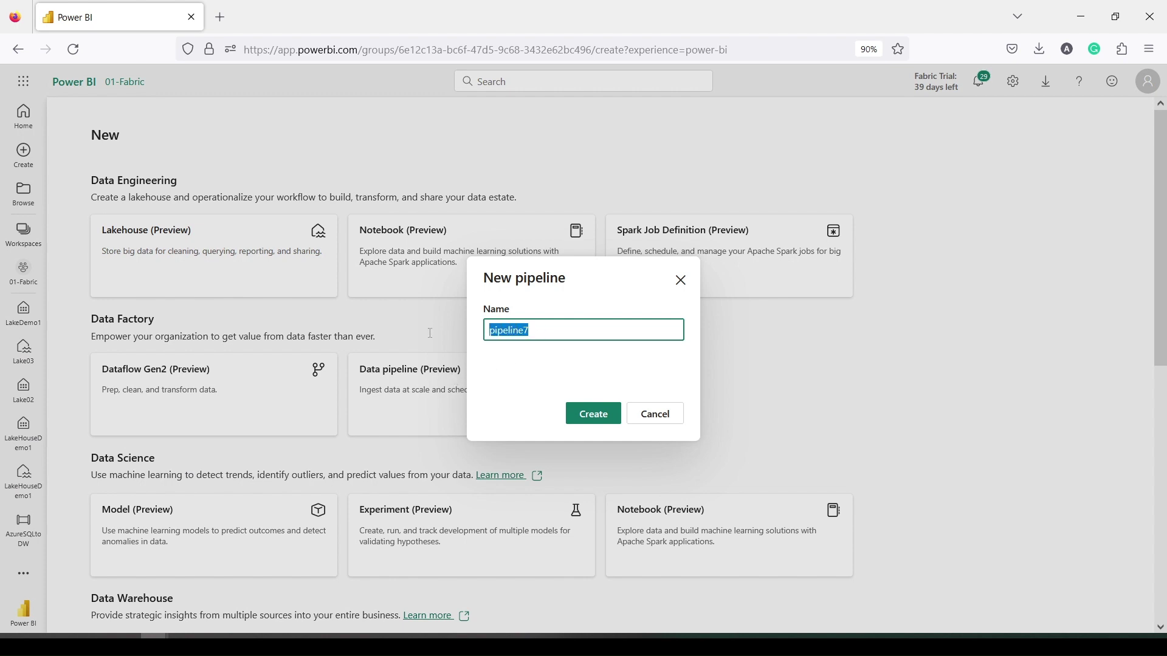
text(ASQLtoWH2)
Create the ASQLtoWH2 pipeline and let its empty editor canvas open
click(588, 421)
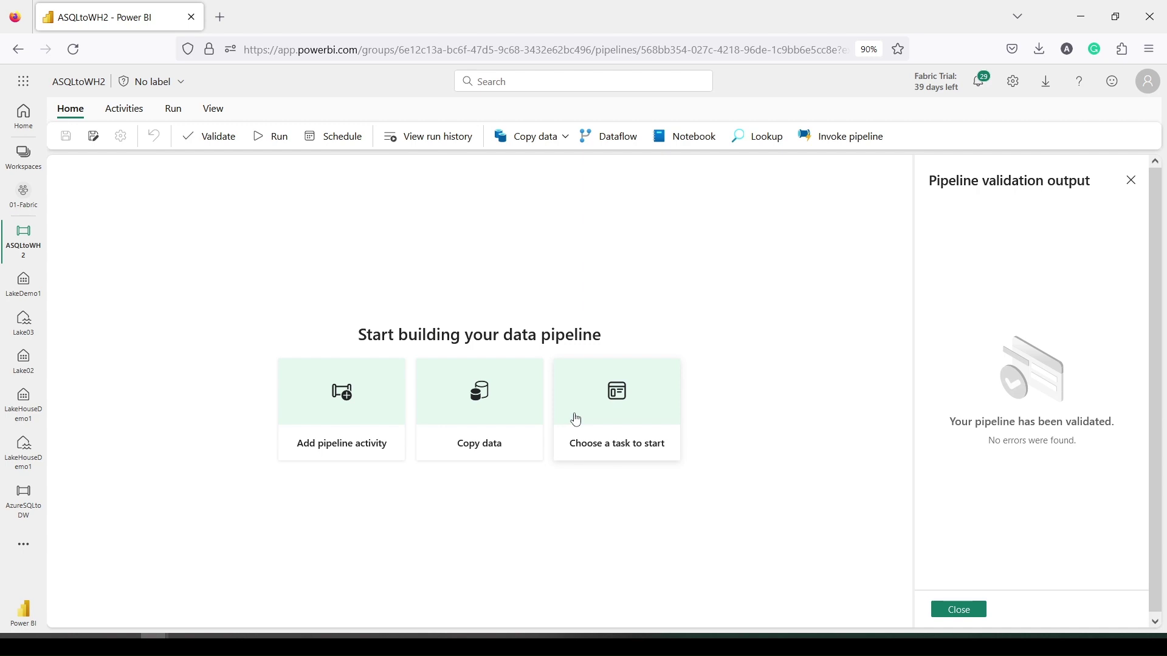
Start a Copy data task with Azure SQL Database as the data source
click(471, 413)
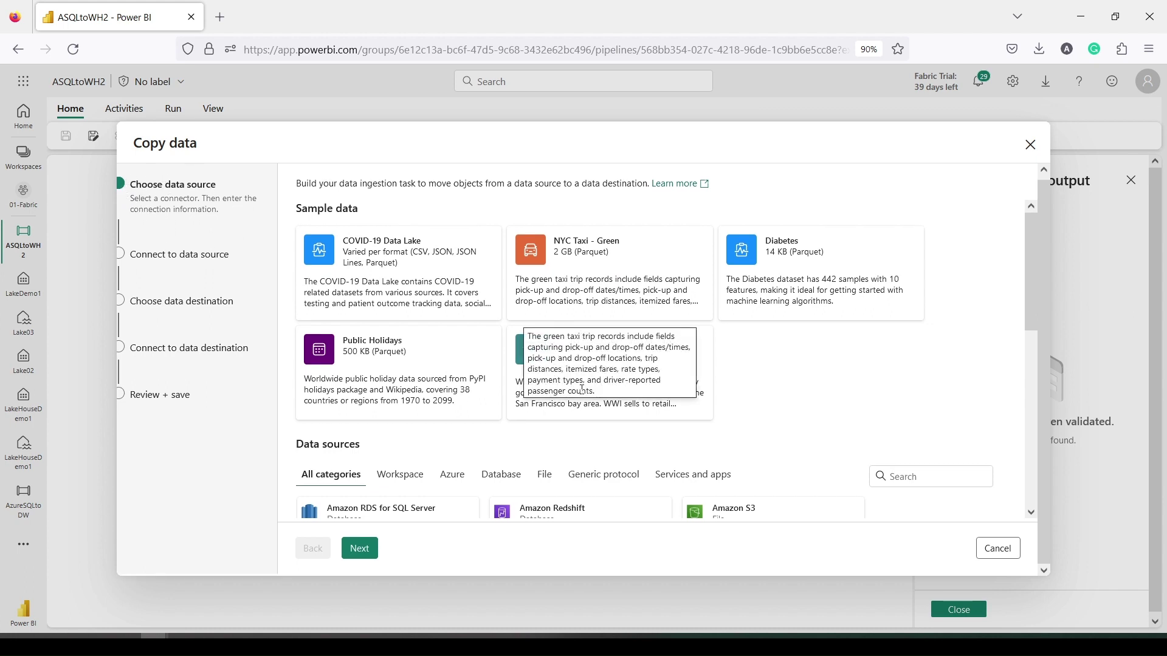
scroll(669, 340, down, 5)
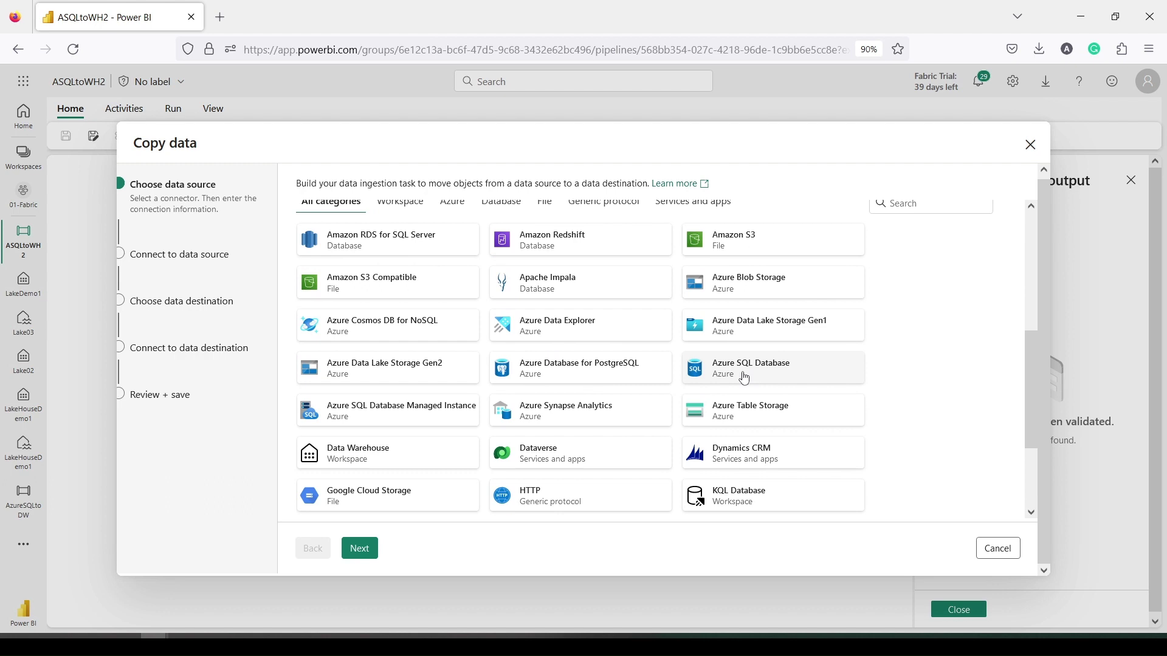
click(744, 378)
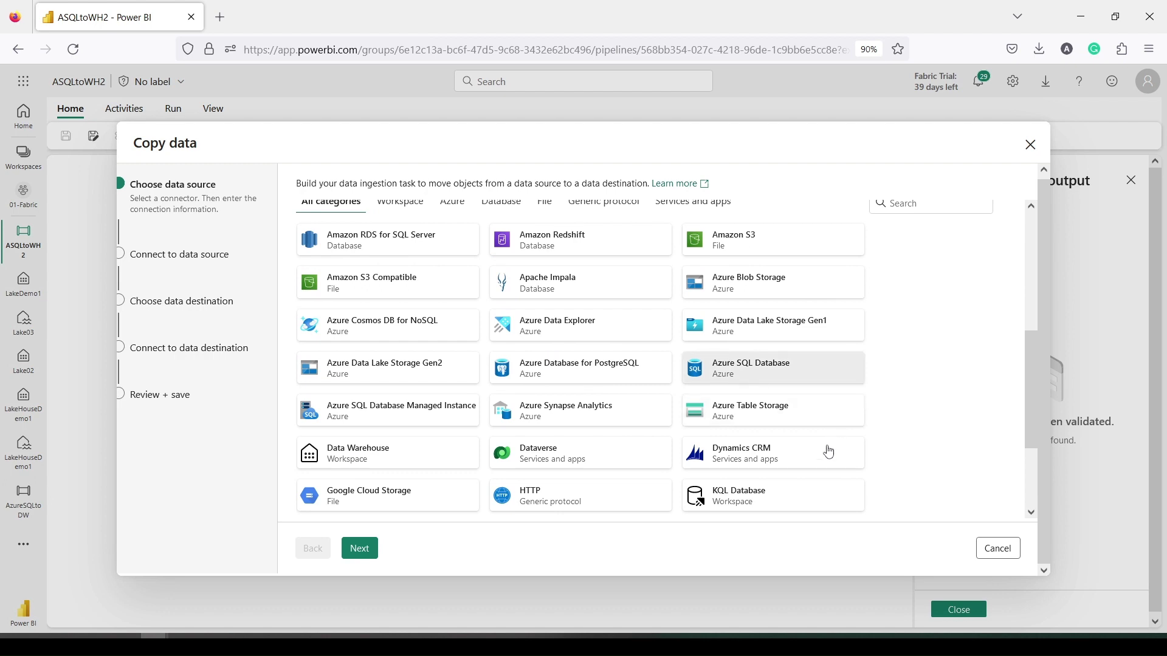
click(360, 554)
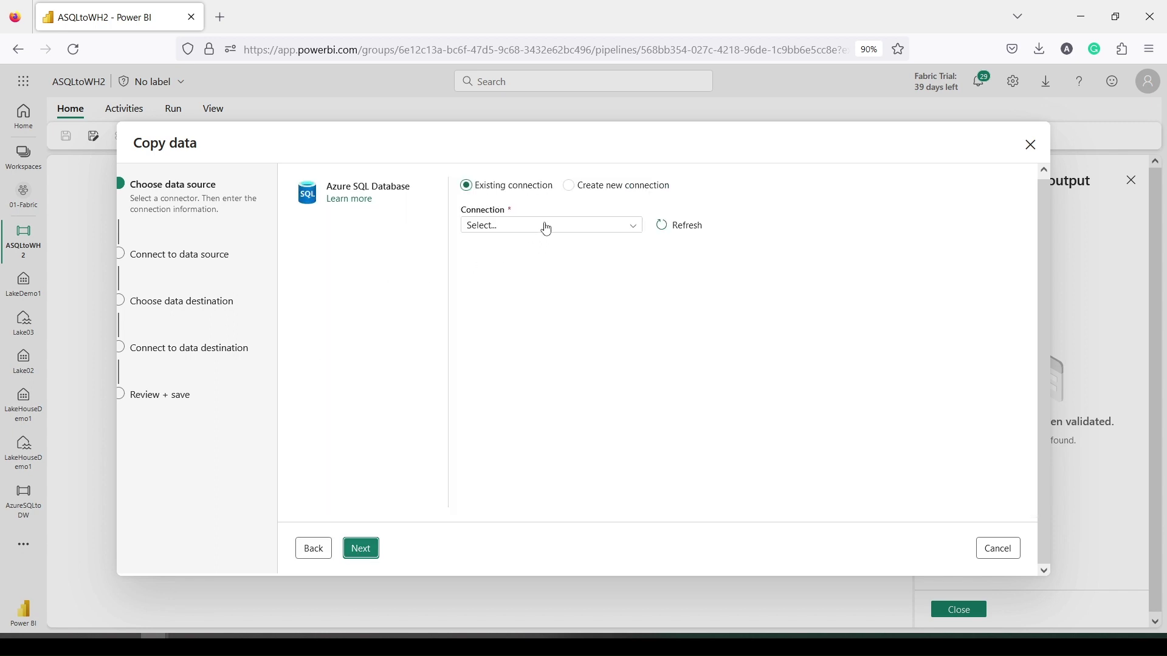
Switch the source from the existing phi-data connection to creating a new connection
click(547, 226)
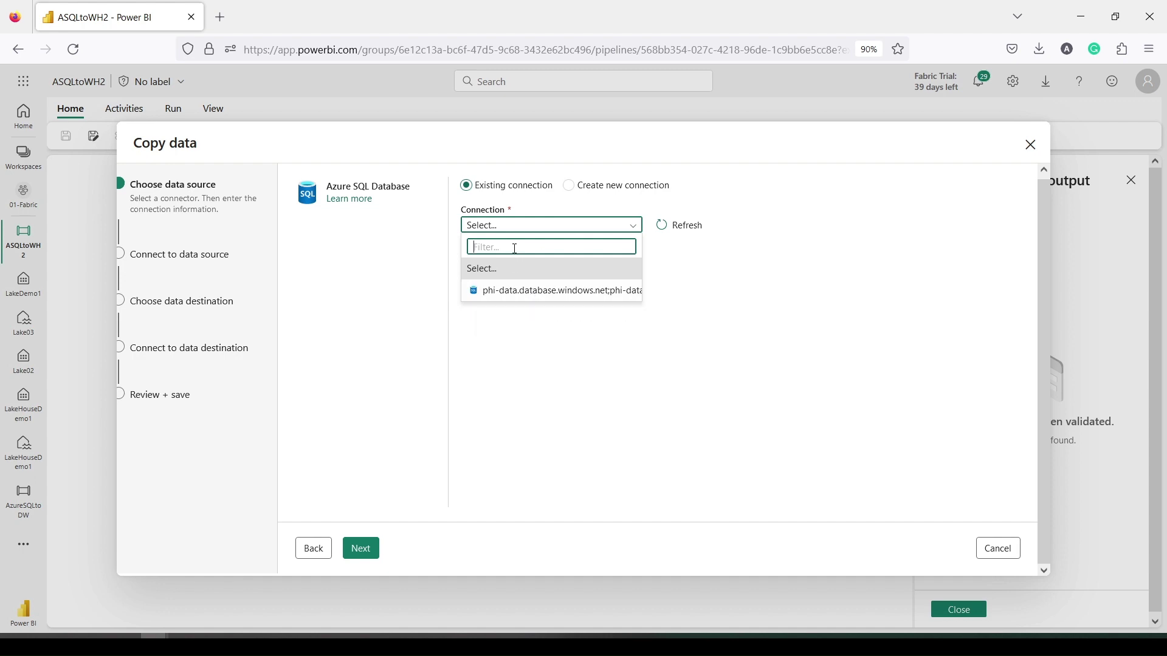
click(516, 294)
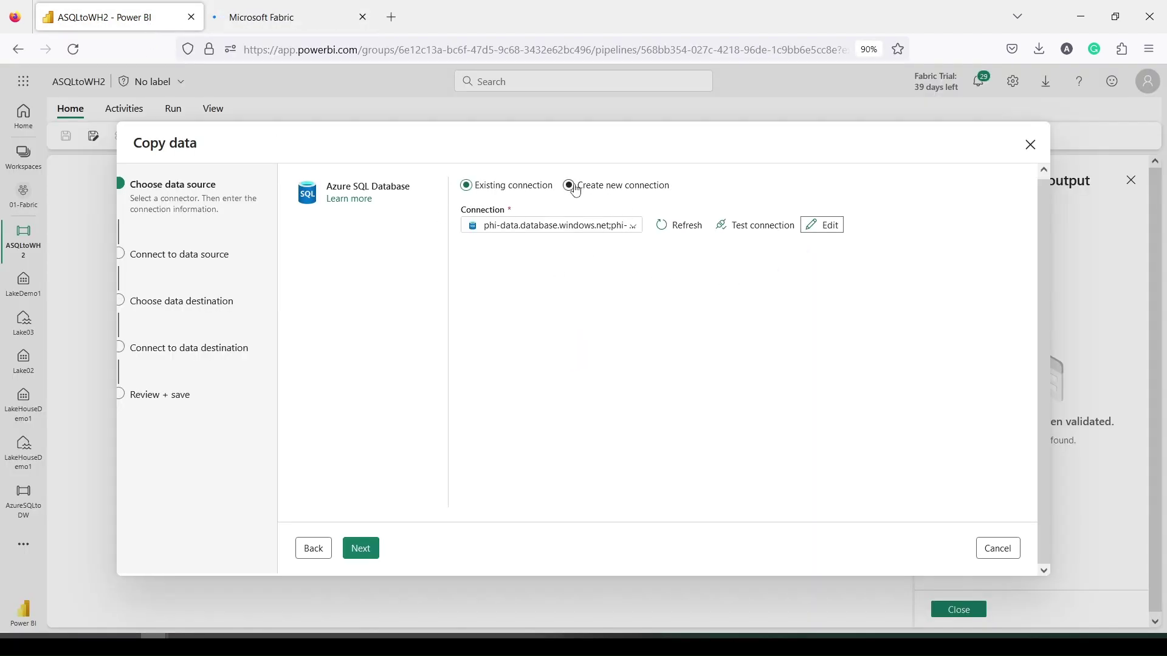
click(569, 185)
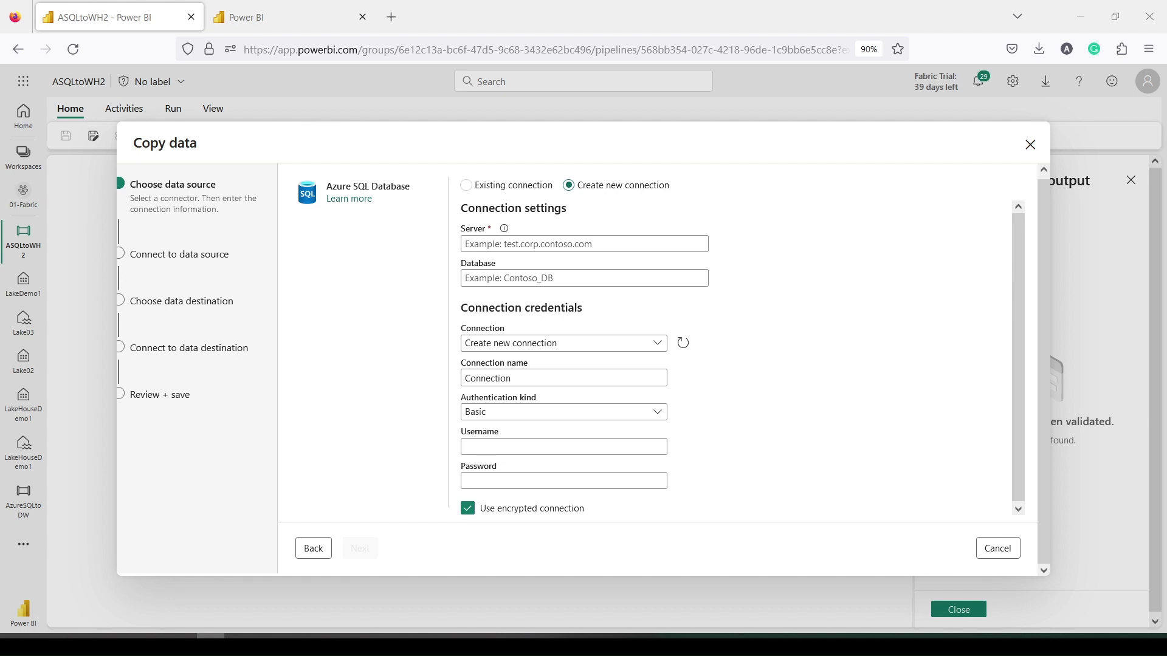
Paste the server address, enter database demo, and name the connection DemoASQL
click(520, 245)
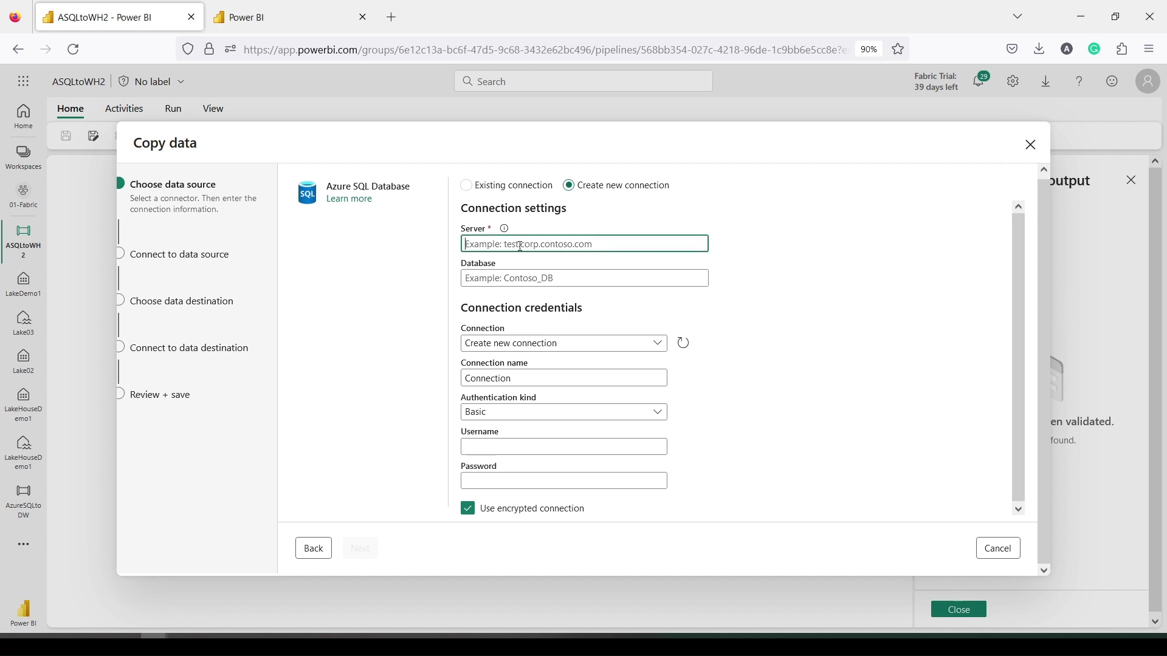
key(ctrl+v)
click(495, 277)
text(demo)
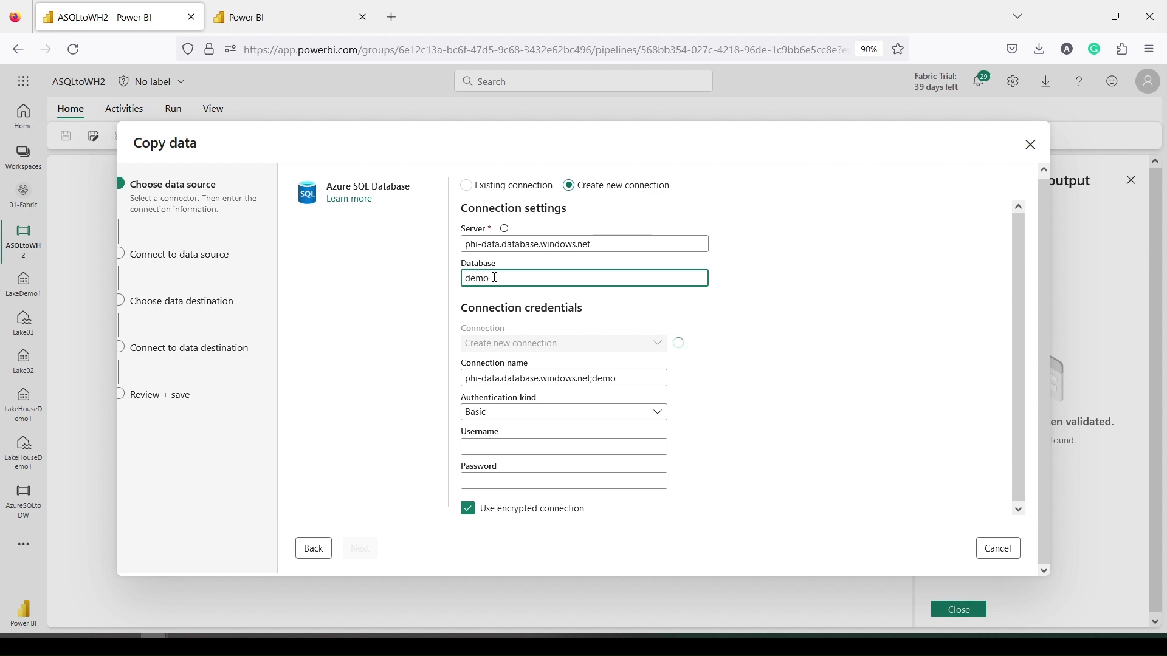
key(Tab)
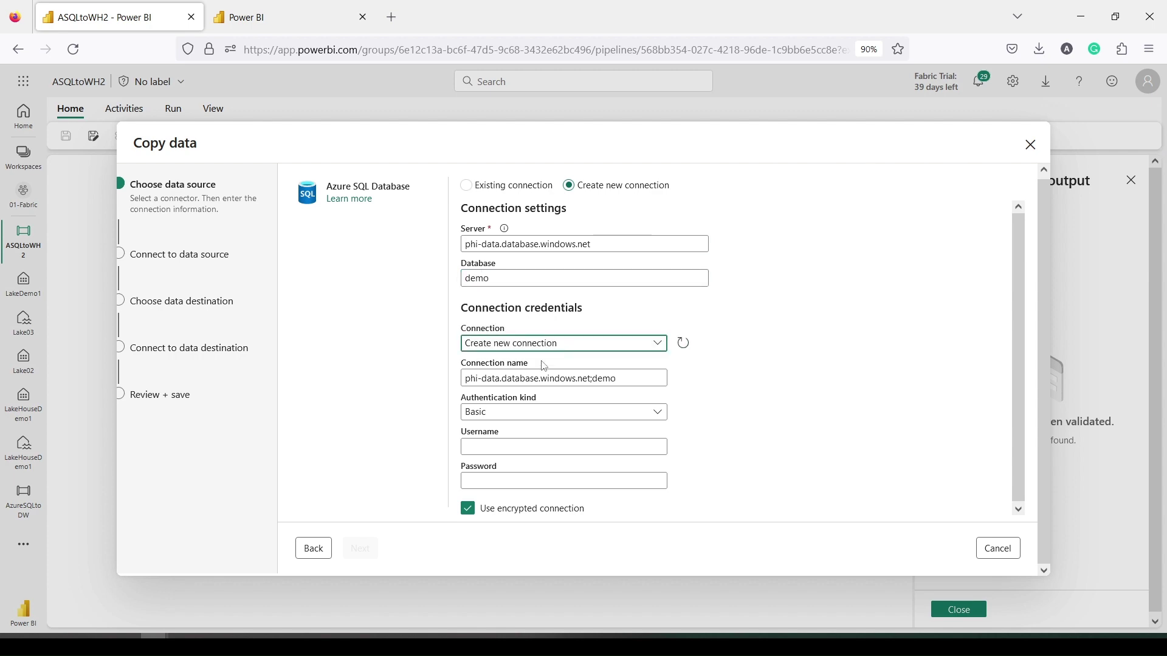
triple_click(524, 378)
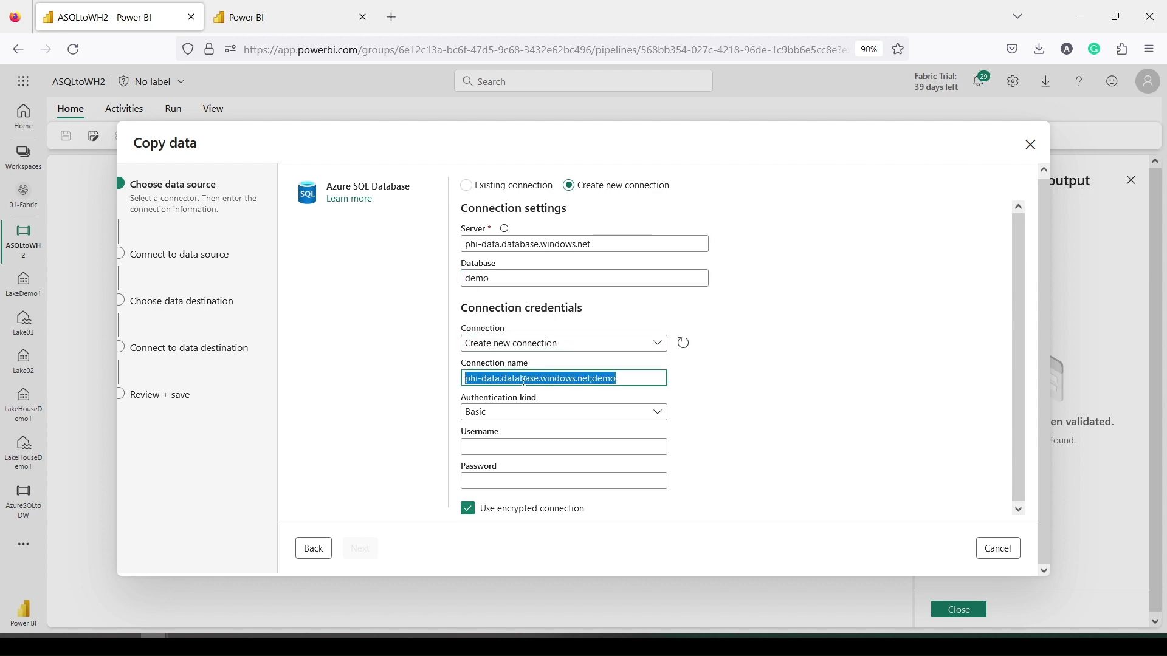
key(BackSpace)
text(DemoAS)
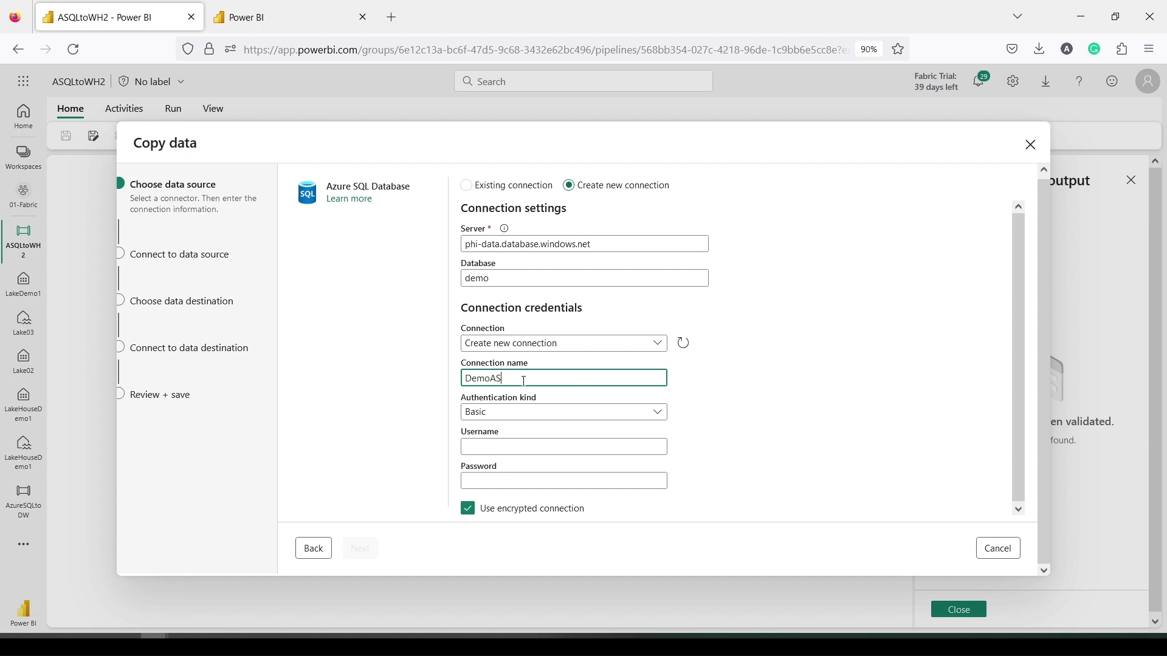
text(QL)
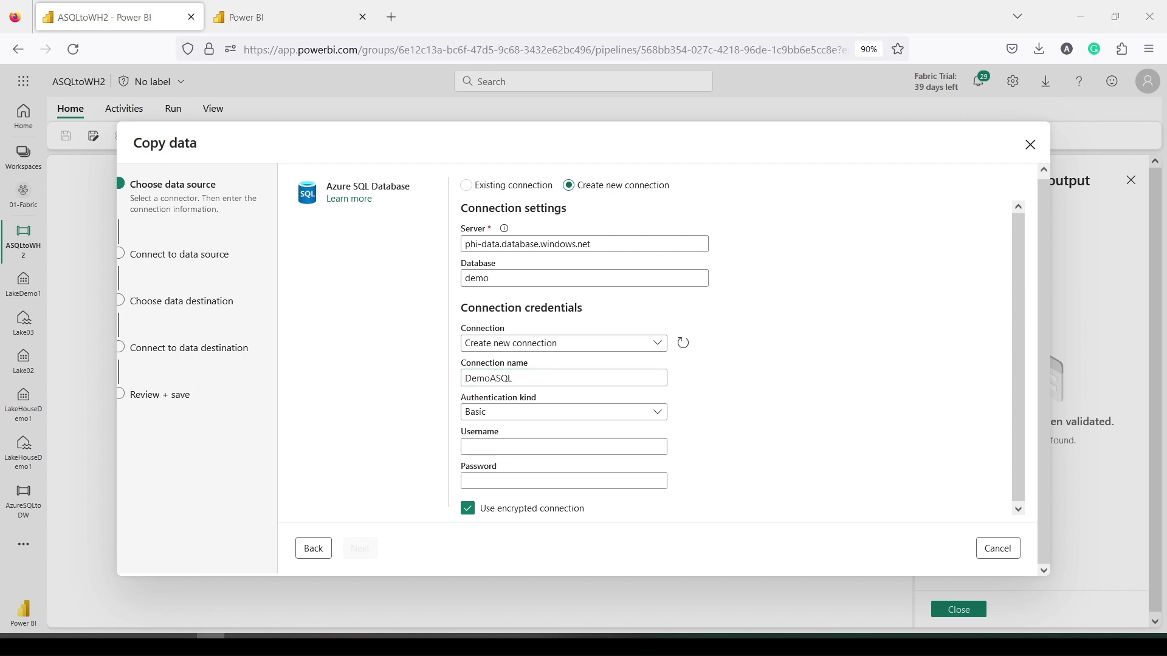
Enter the database login username and paste the password, then submit the connection
click(512, 446)
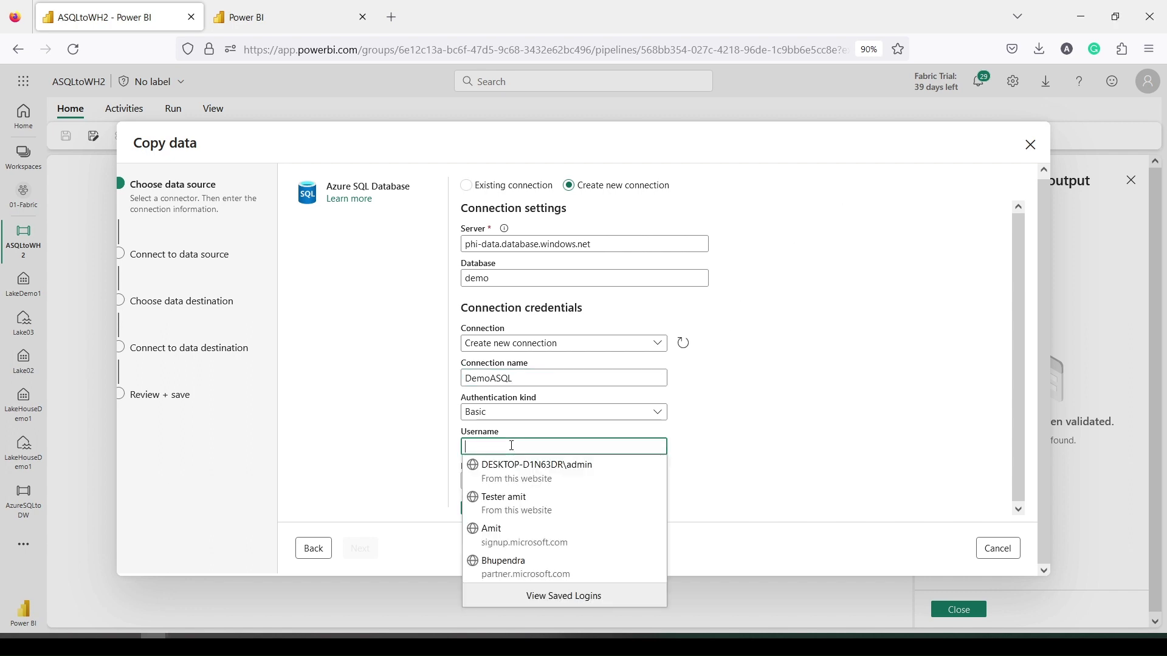
text(phidata)
click(841, 468)
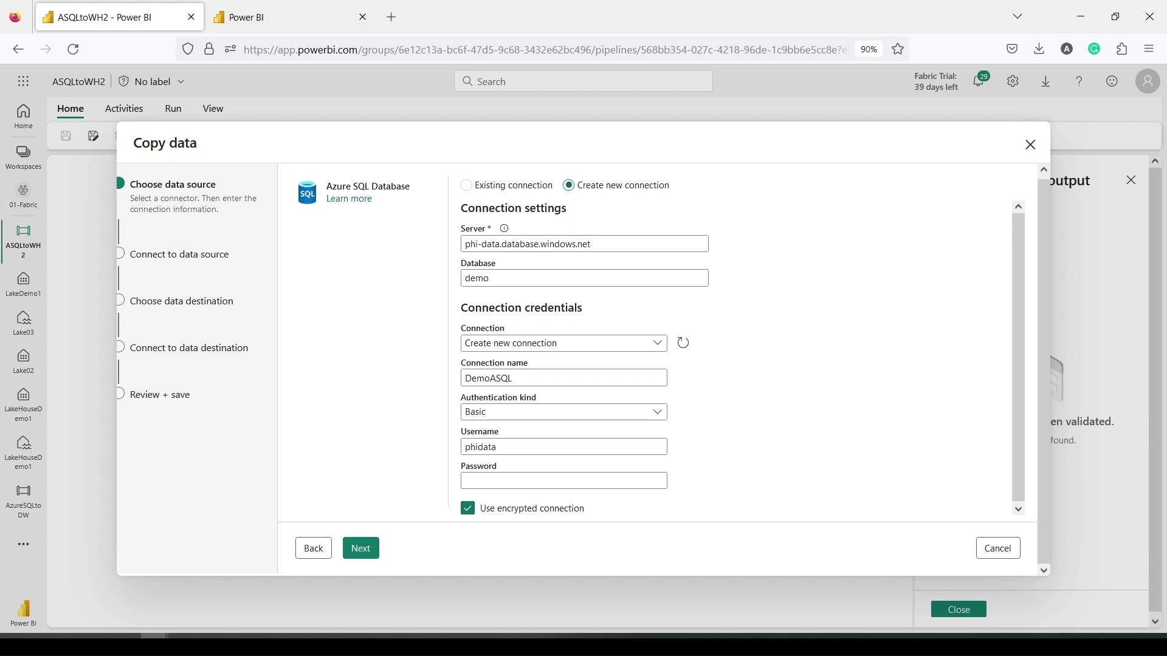
click(563, 484)
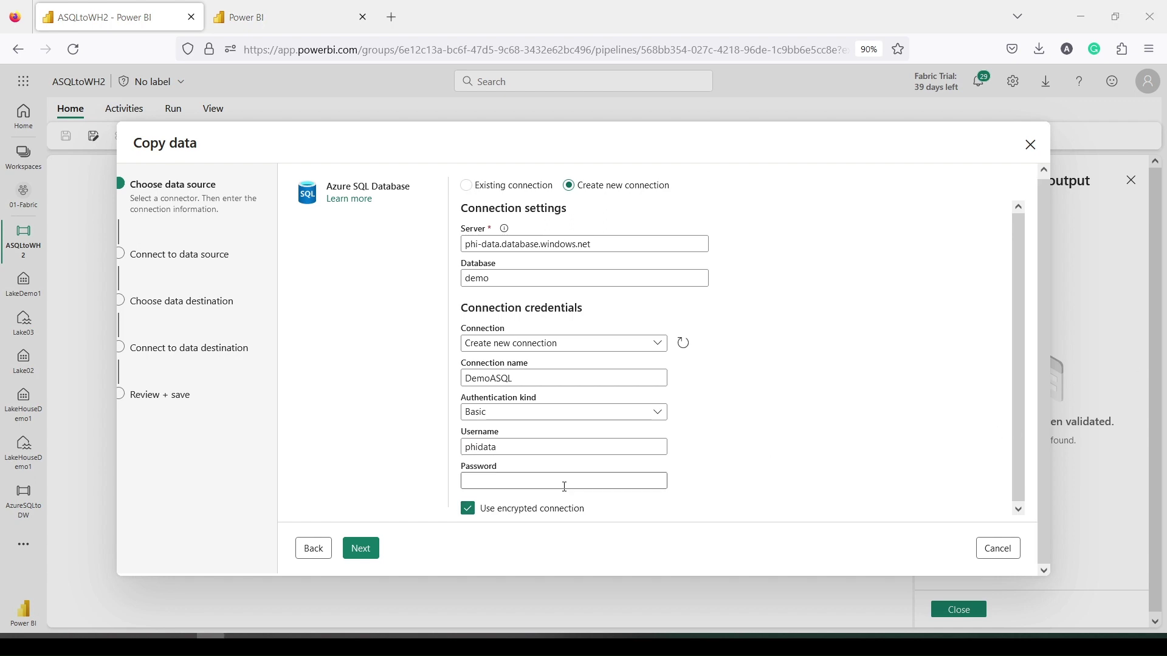
key(ctrl+v)
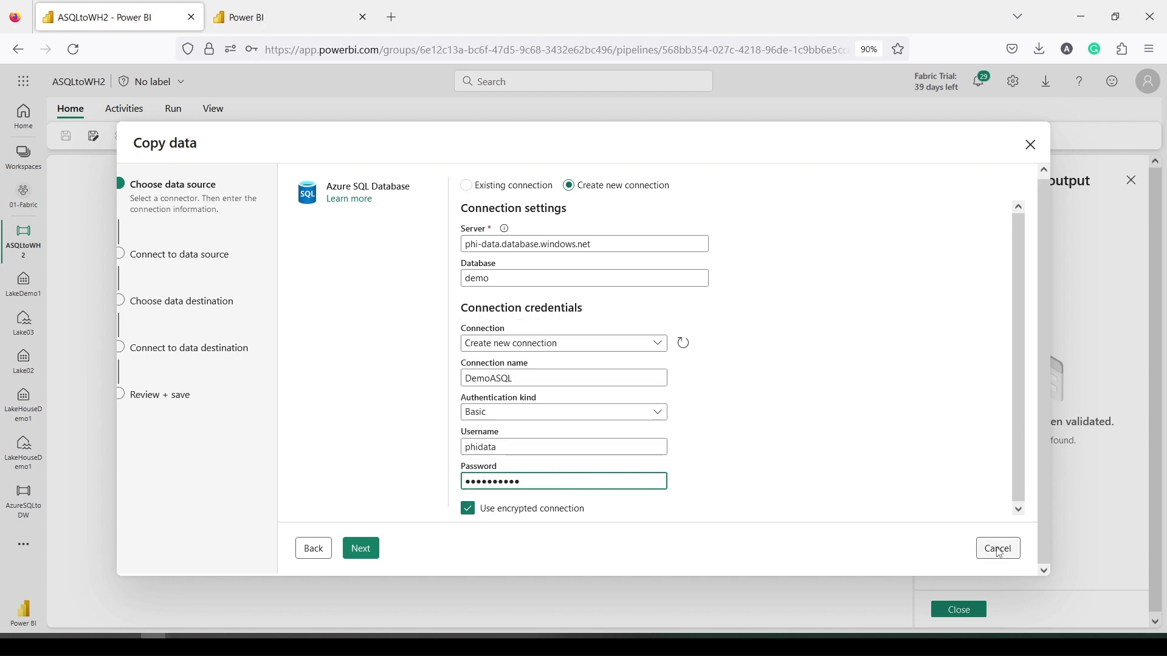
click(358, 548)
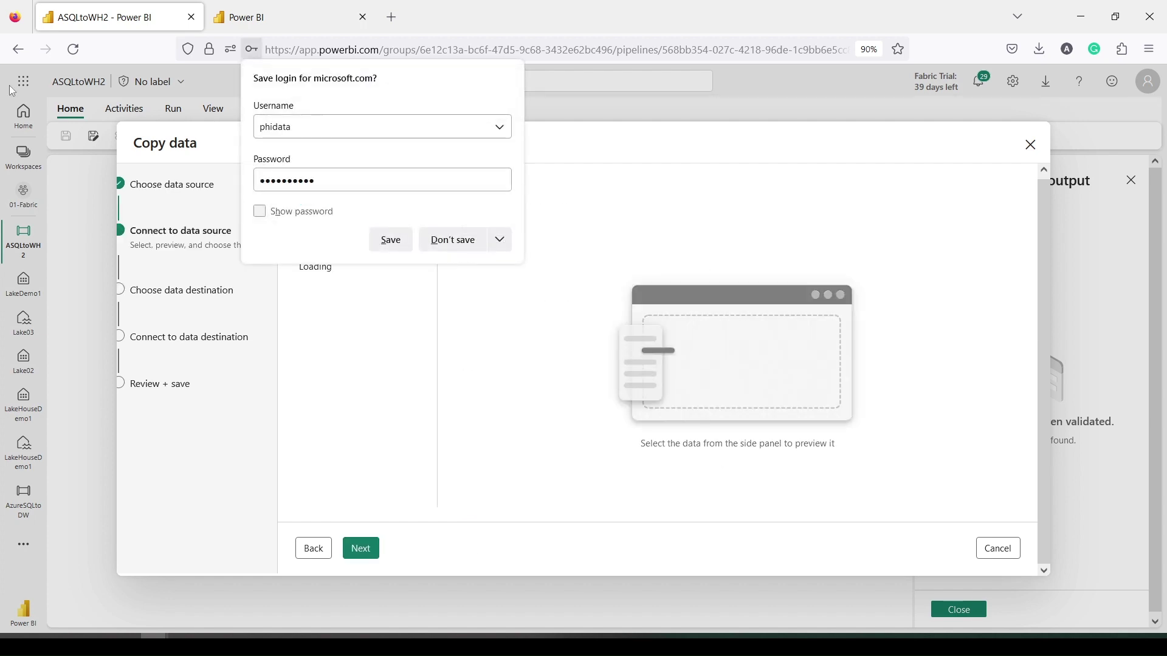
Decline the browser's save prompt, then select and preview dbo.sales and dbo.item before continuing
click(489, 241)
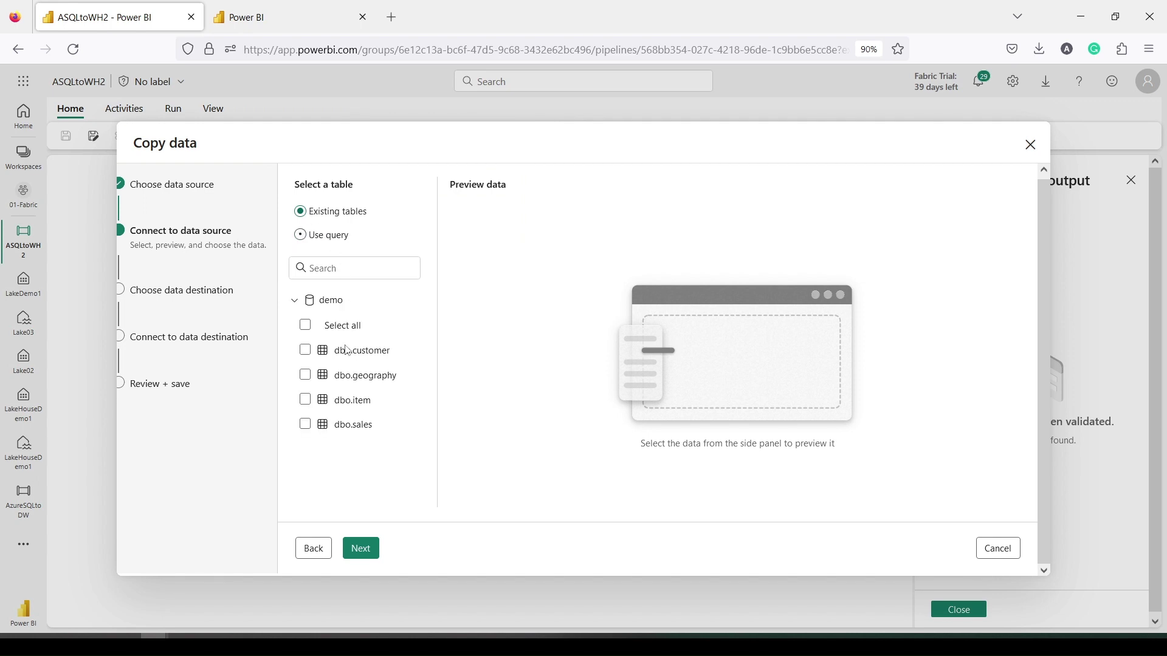
click(305, 428)
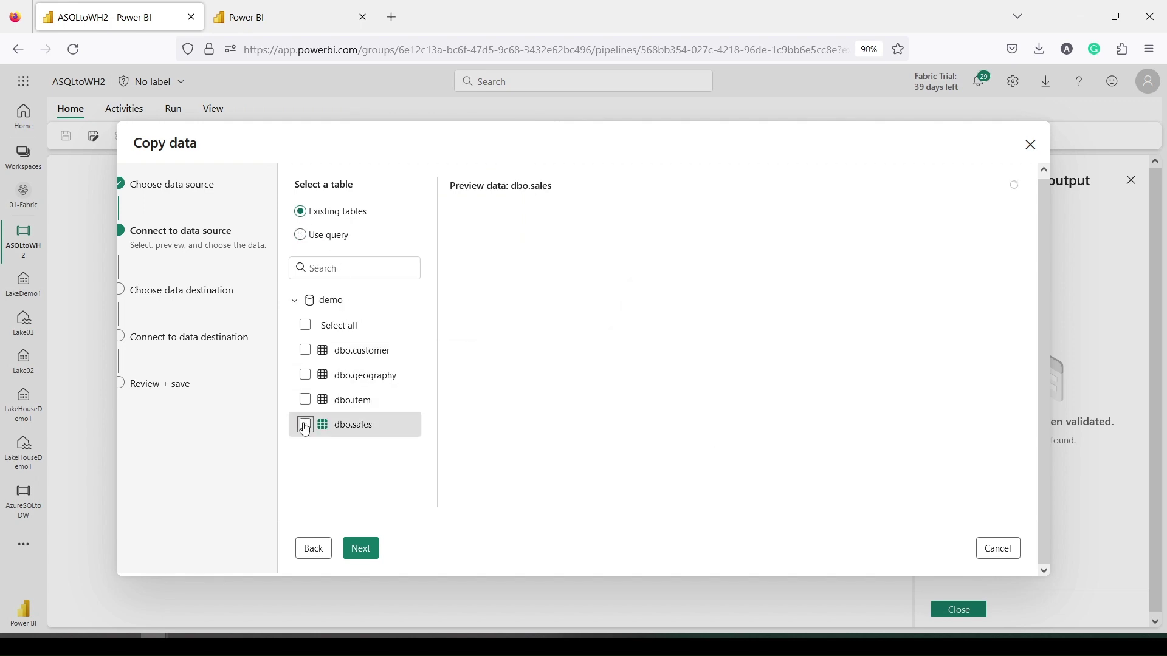
click(307, 406)
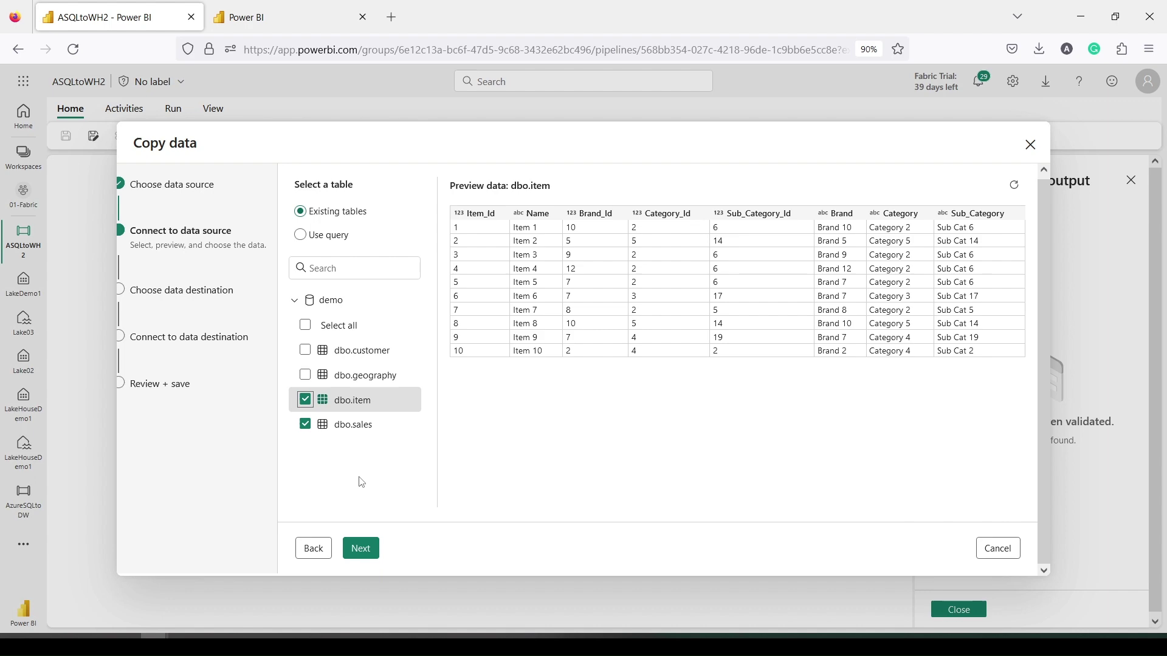
click(350, 429)
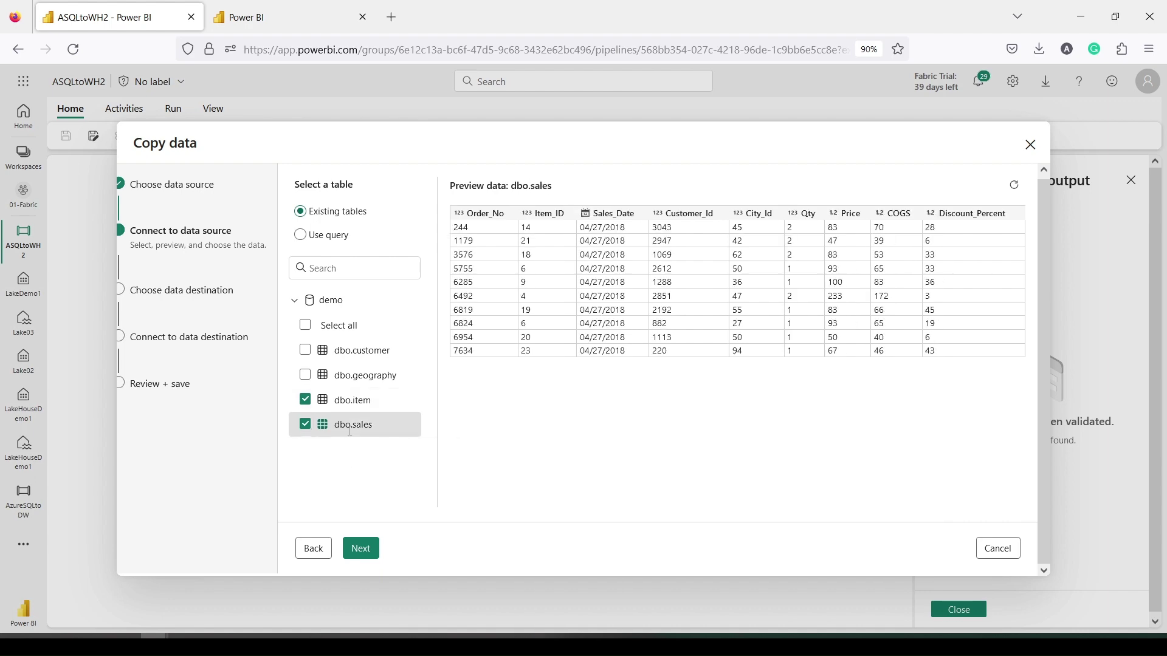
click(353, 400)
click(353, 424)
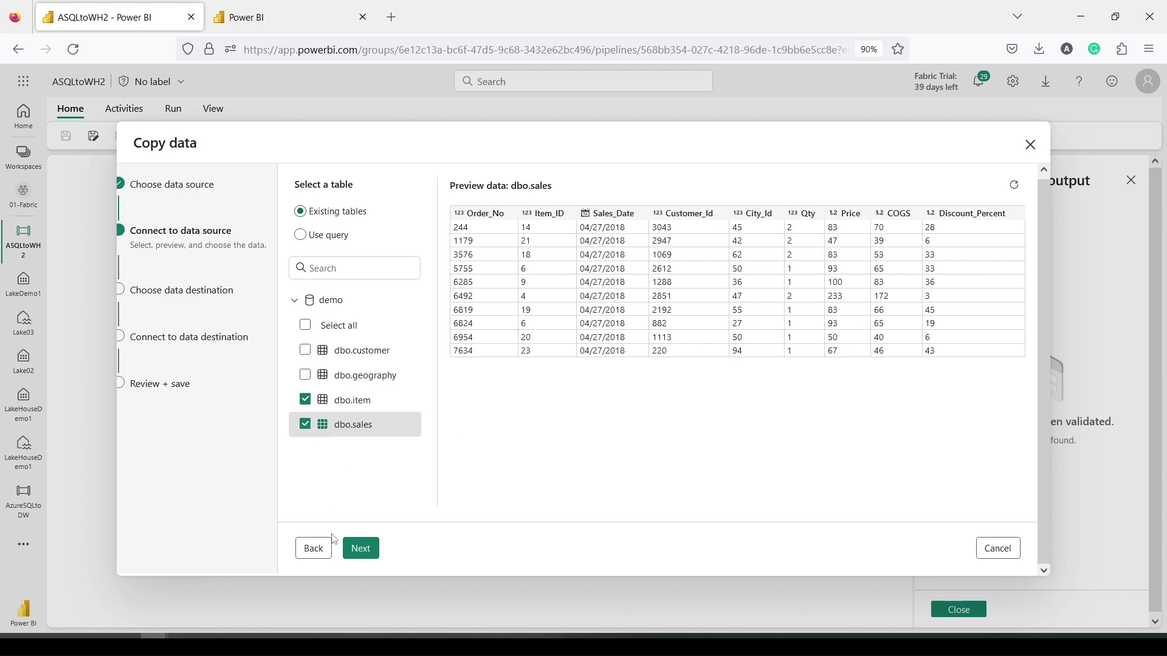
click(359, 548)
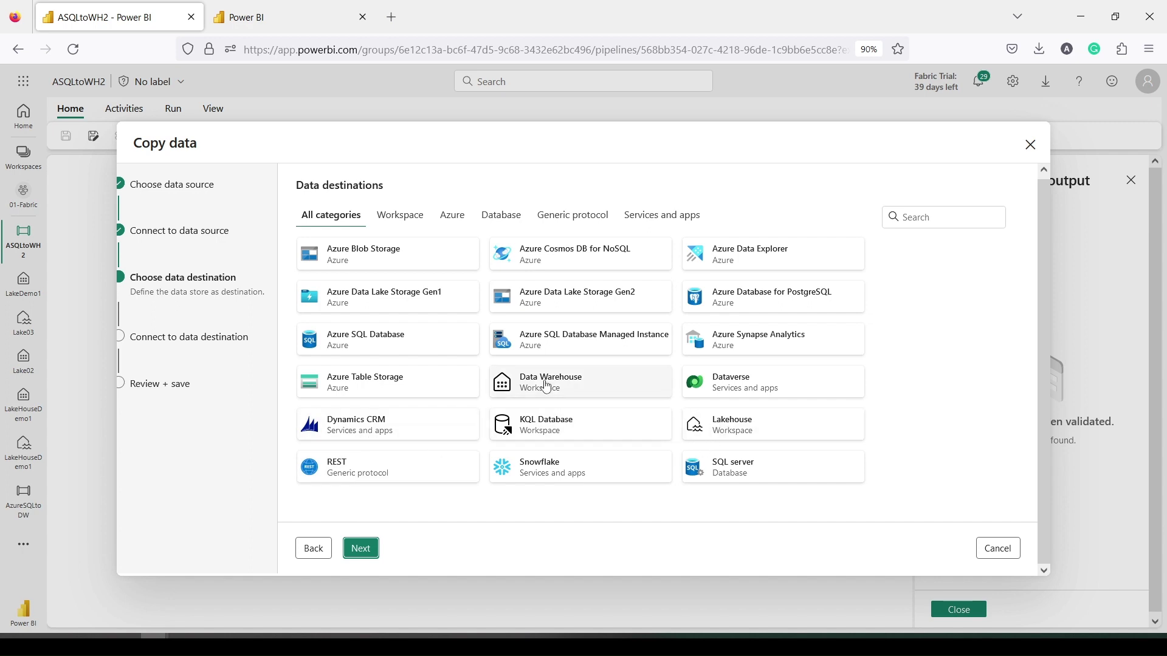
Choose Data Warehouse as the destination type and Warehouse2 as the target warehouse
click(599, 391)
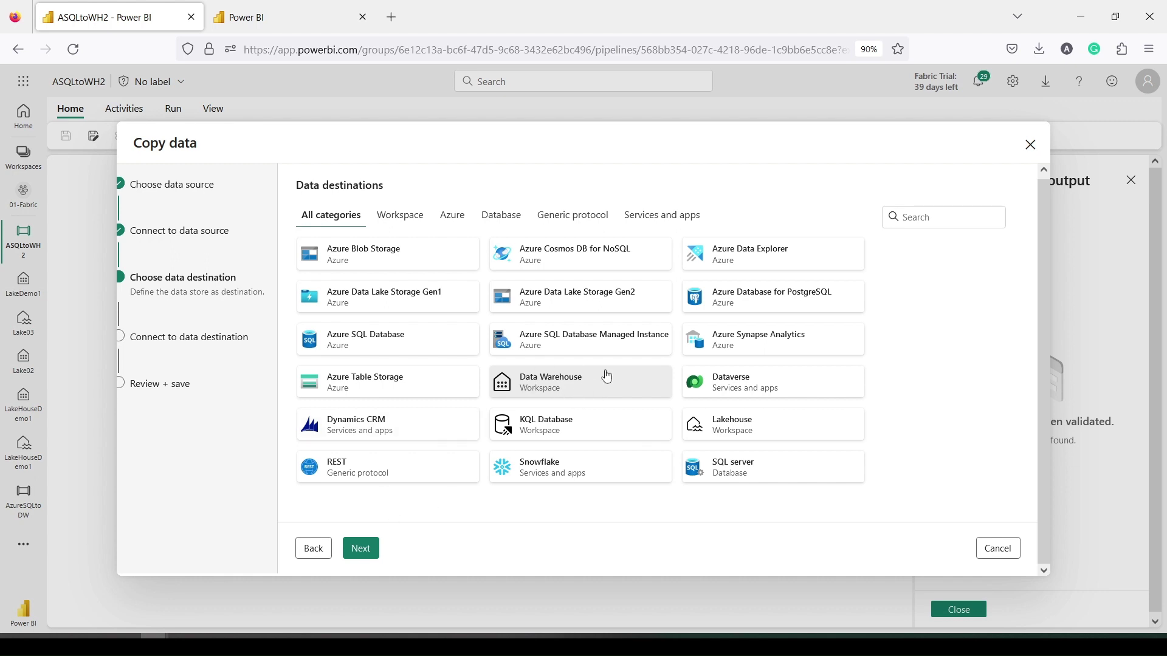
click(361, 548)
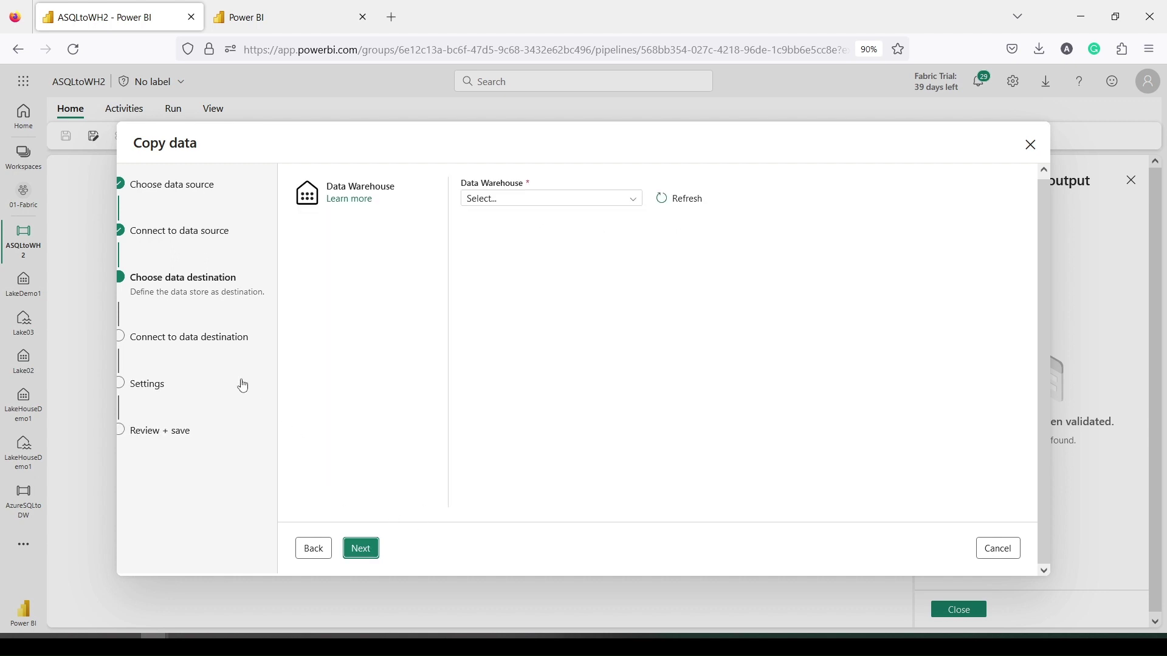
click(570, 202)
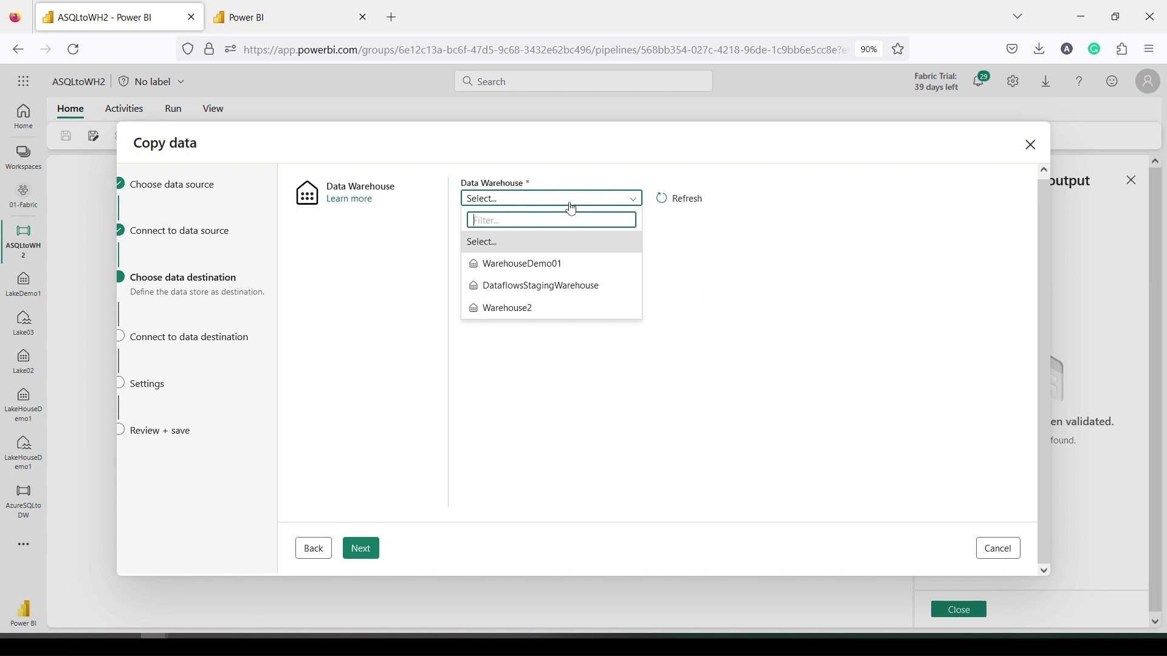
click(530, 309)
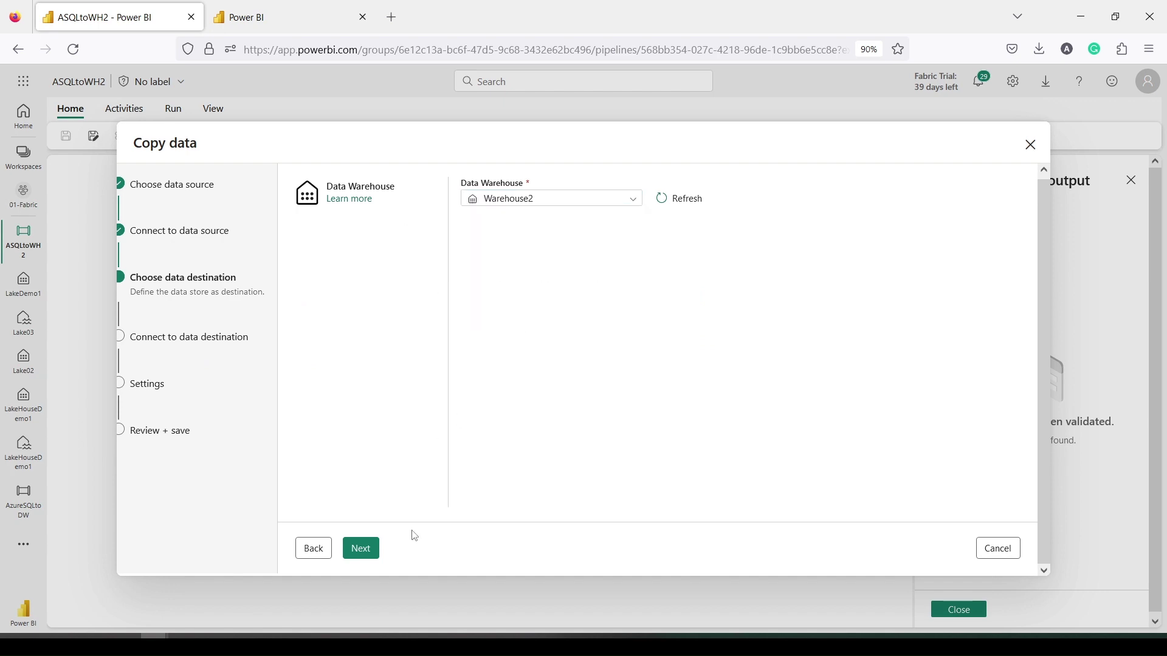
Load dbo.item into a new destination table and review its six column mappings
click(361, 558)
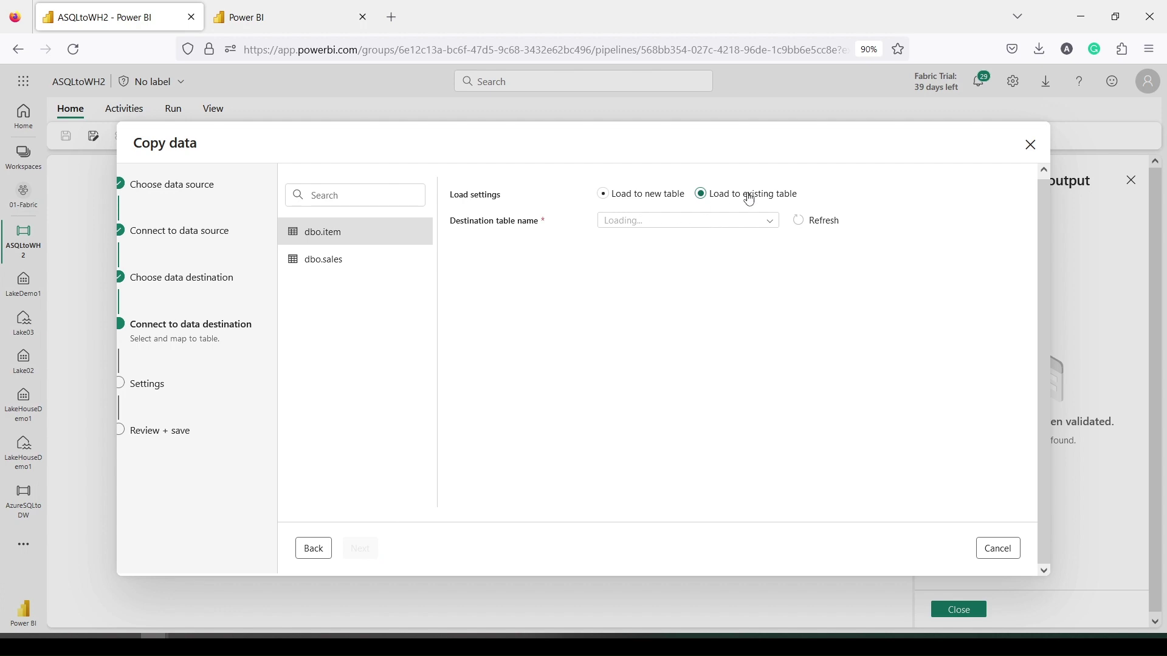
click(604, 194)
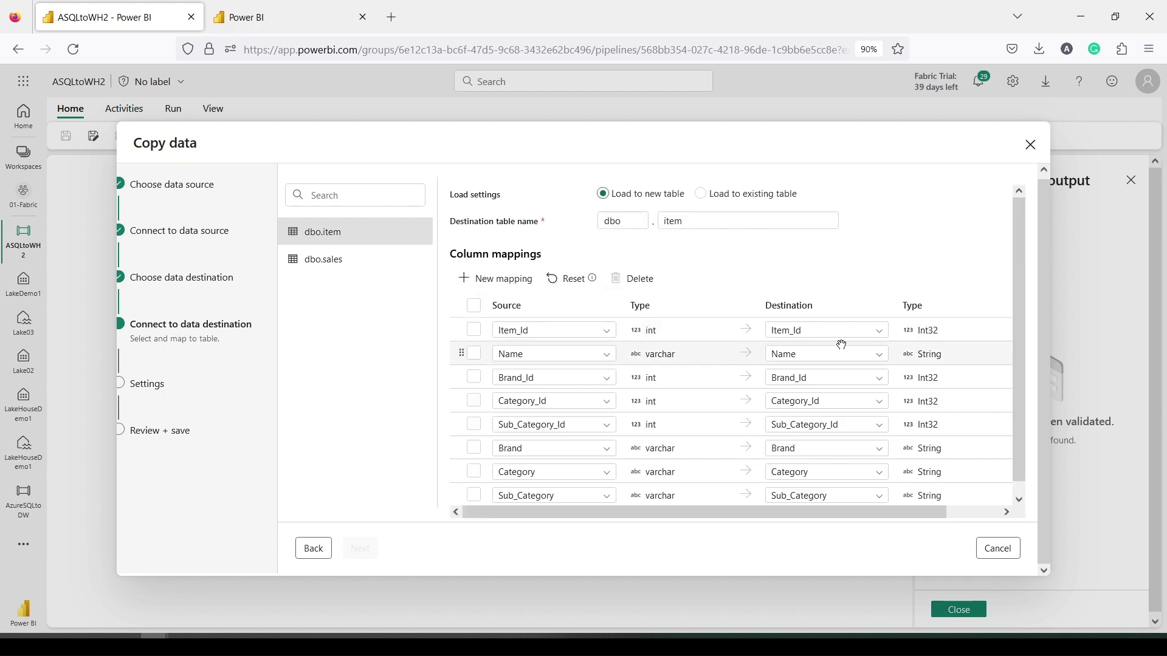
scroll(899, 350, down, 1)
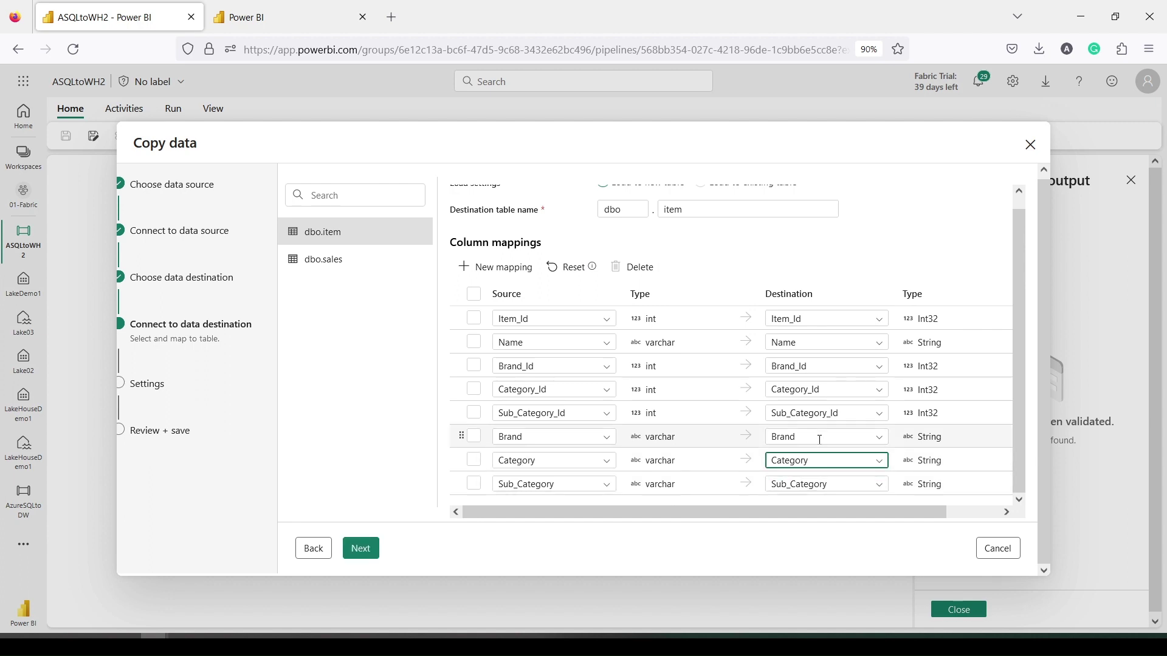
click(854, 436)
click(863, 412)
click(812, 389)
click(825, 365)
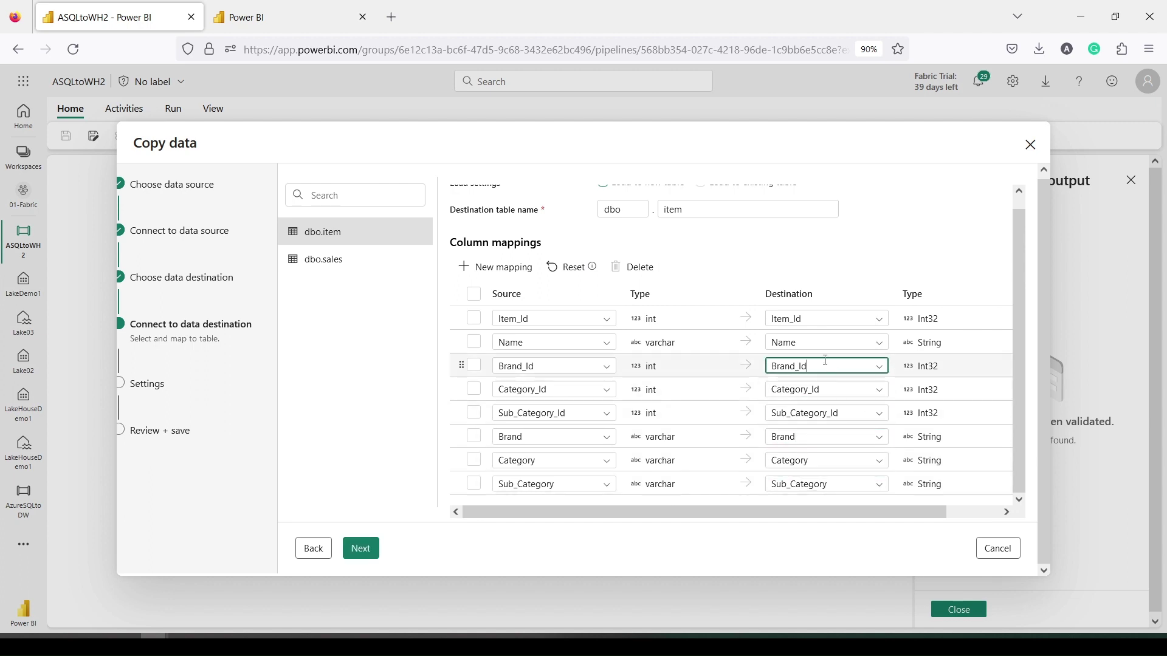
click(815, 339)
click(808, 318)
Rename the item destination table to itemASQL, then select dbo.sales
scroll(717, 277, up, 1)
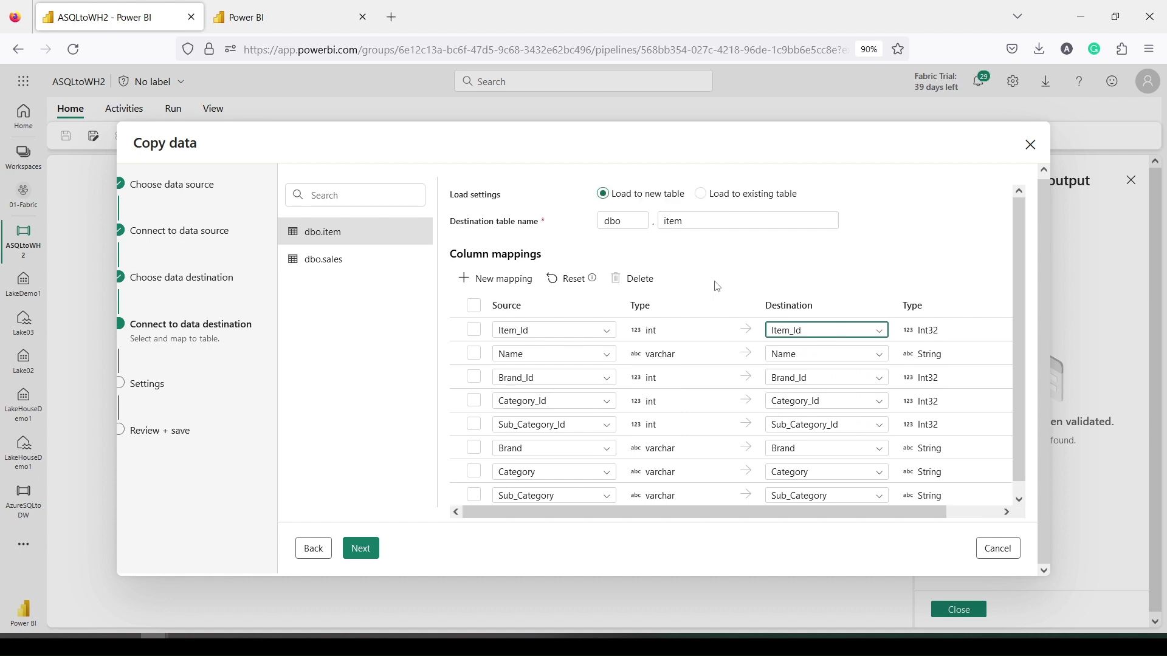
click(693, 217)
text(A)
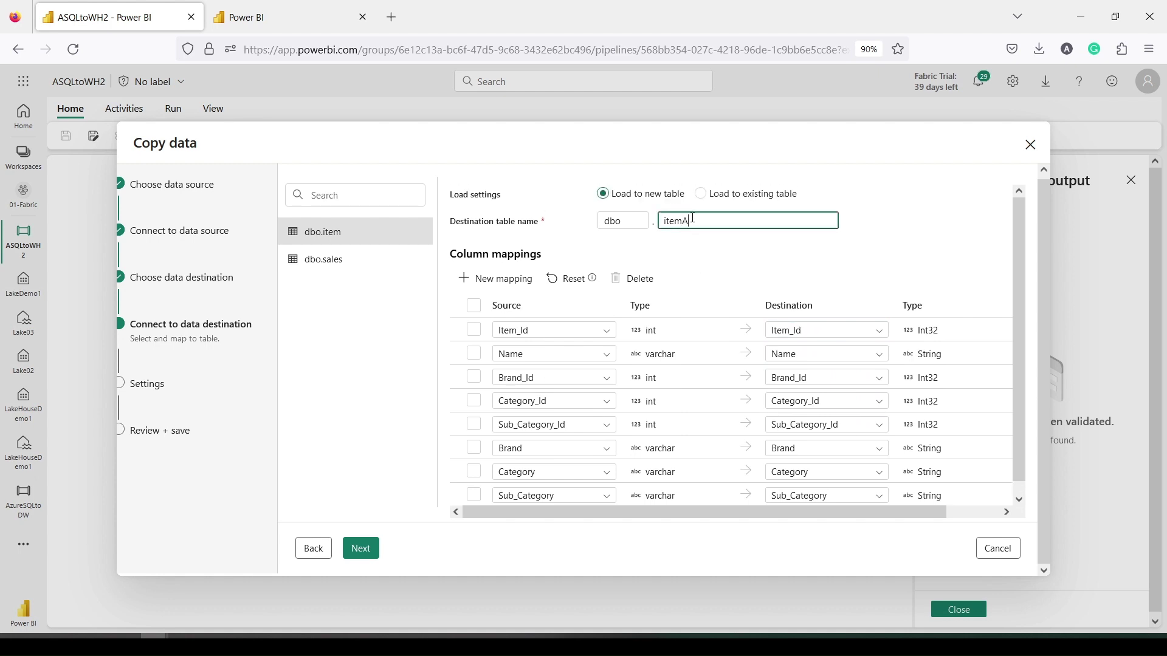
text(SQL)
click(330, 262)
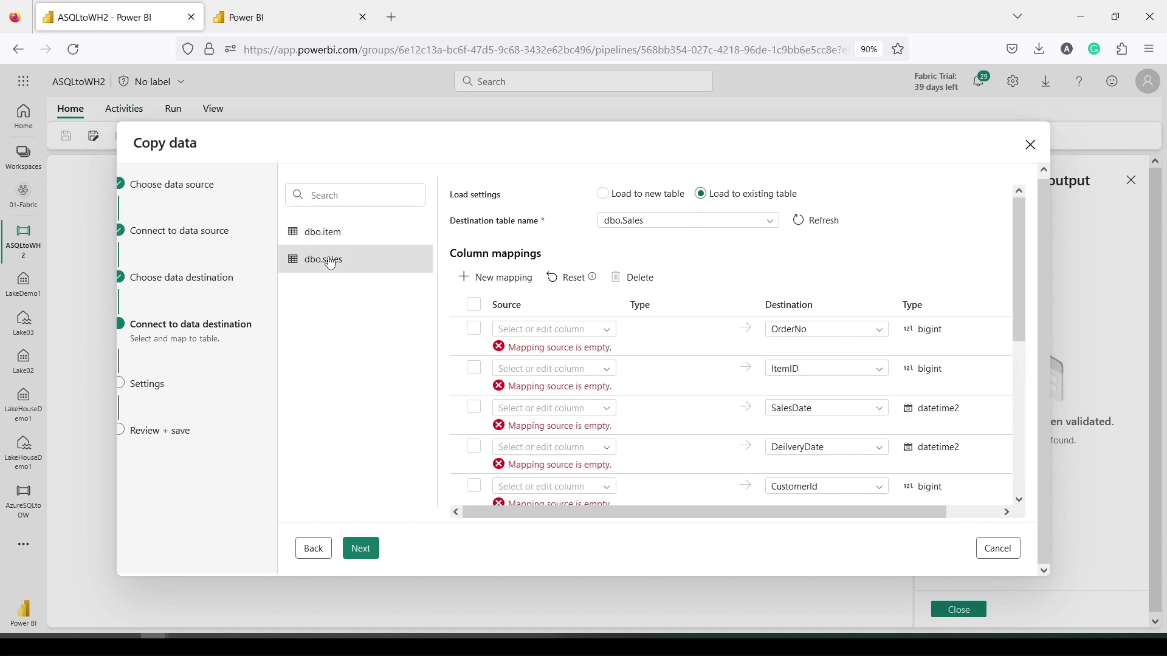
Load dbo.sales into a new table named salesASQL and proceed to the copy settings
click(608, 196)
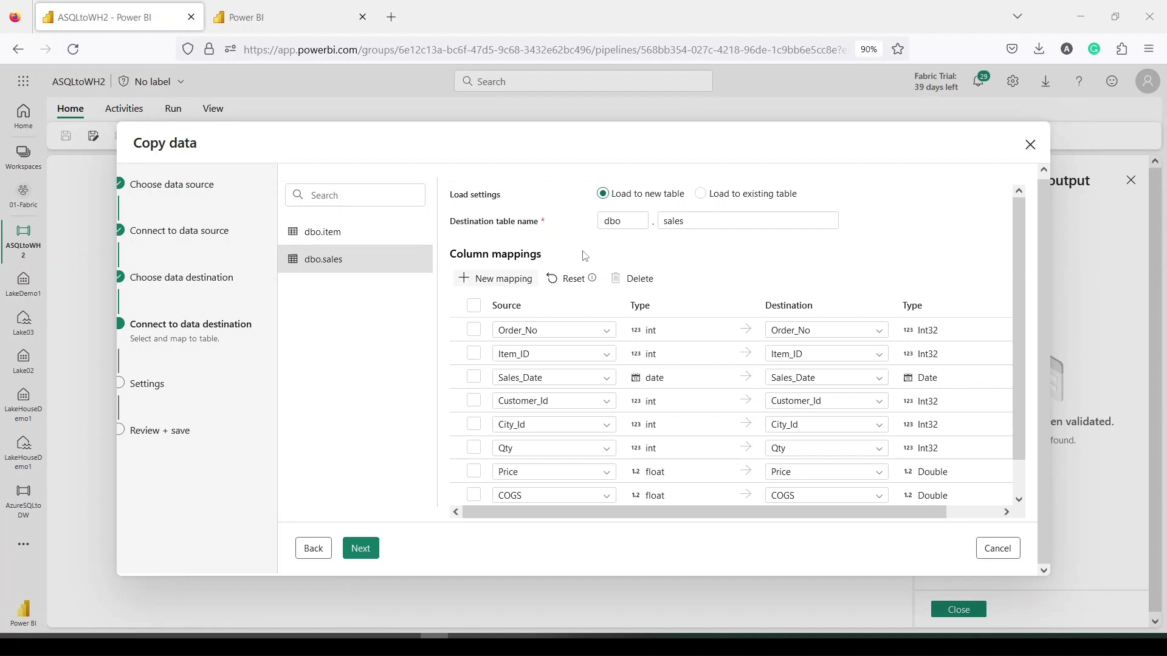
click(696, 222)
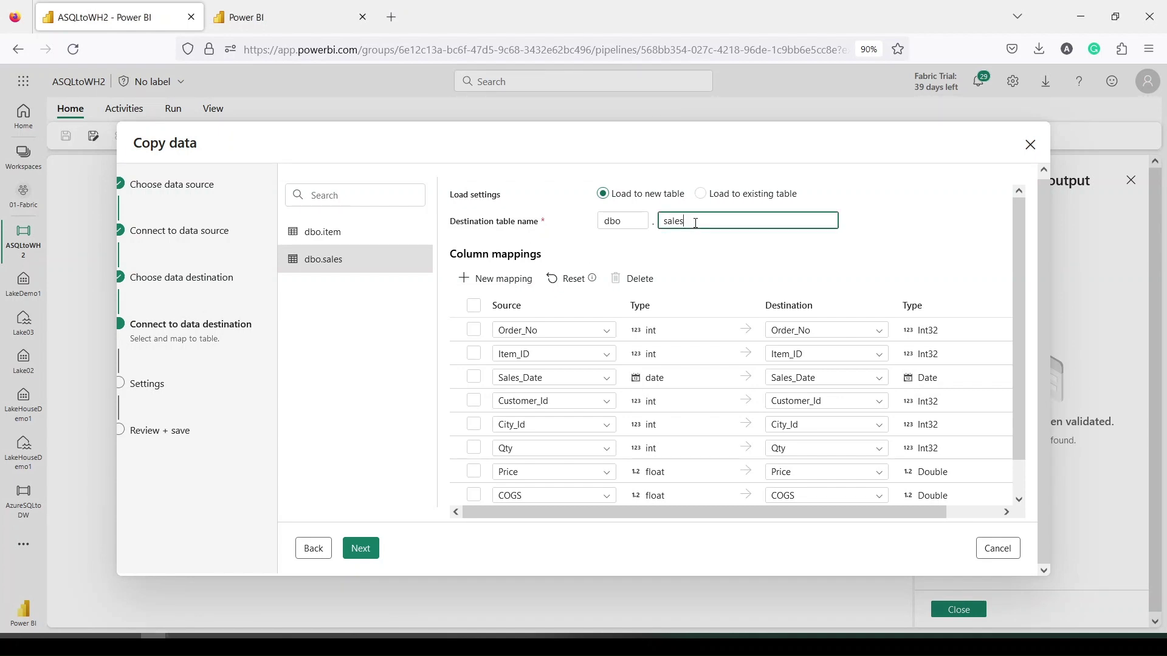
text(ASQL)
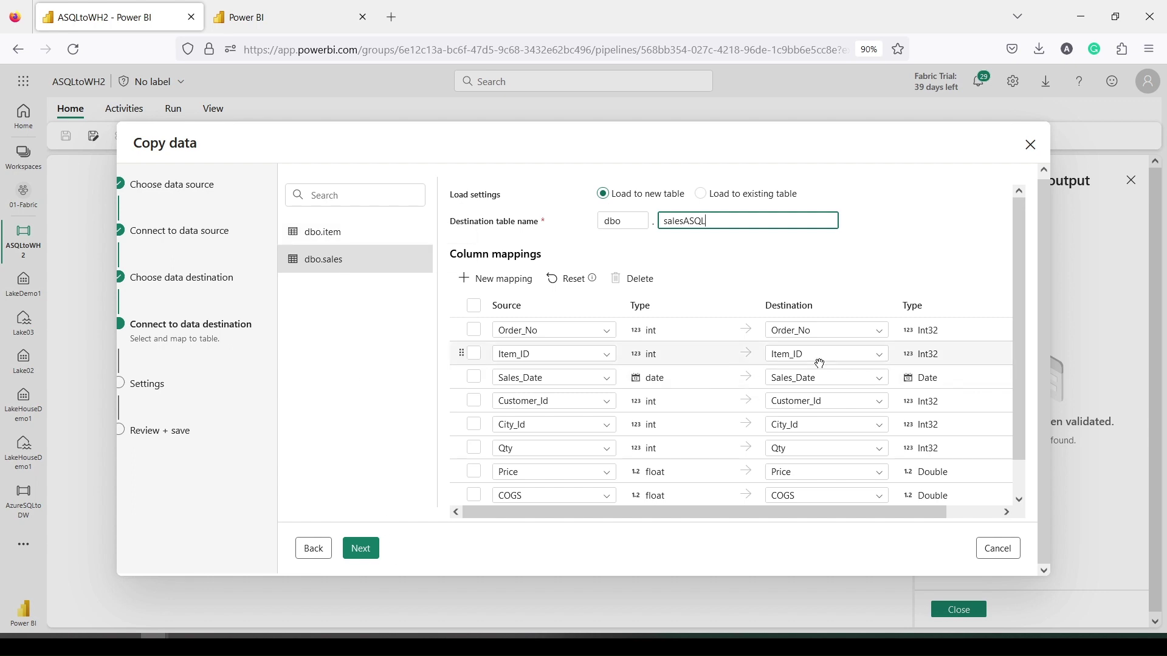
scroll(827, 382, down, 1)
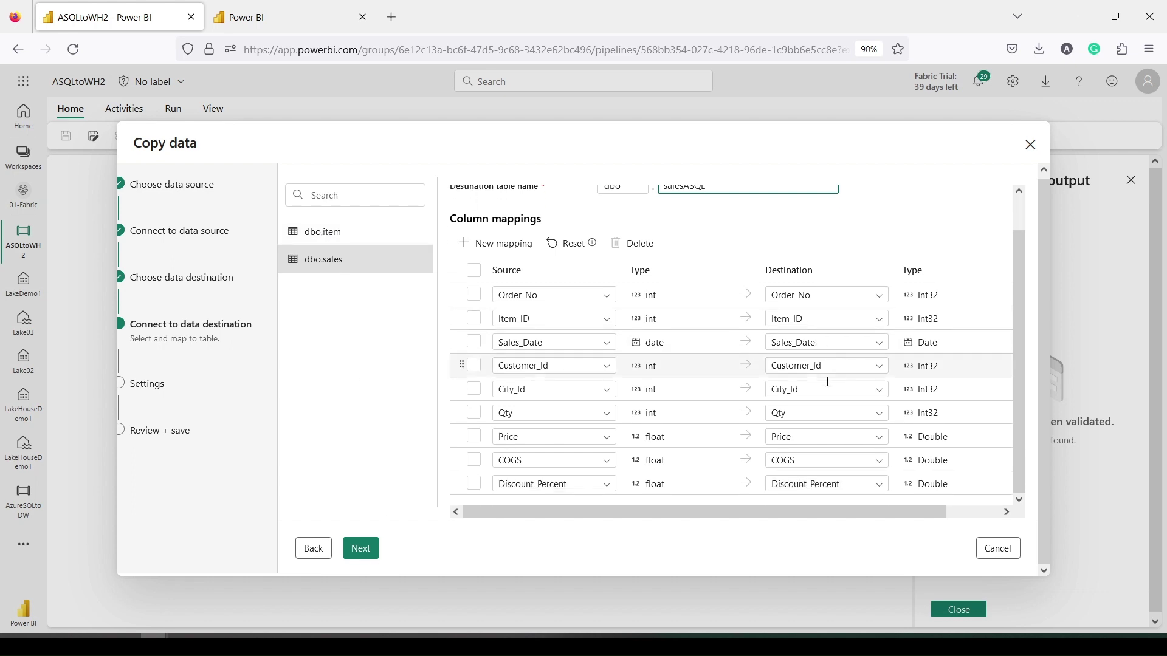
click(362, 549)
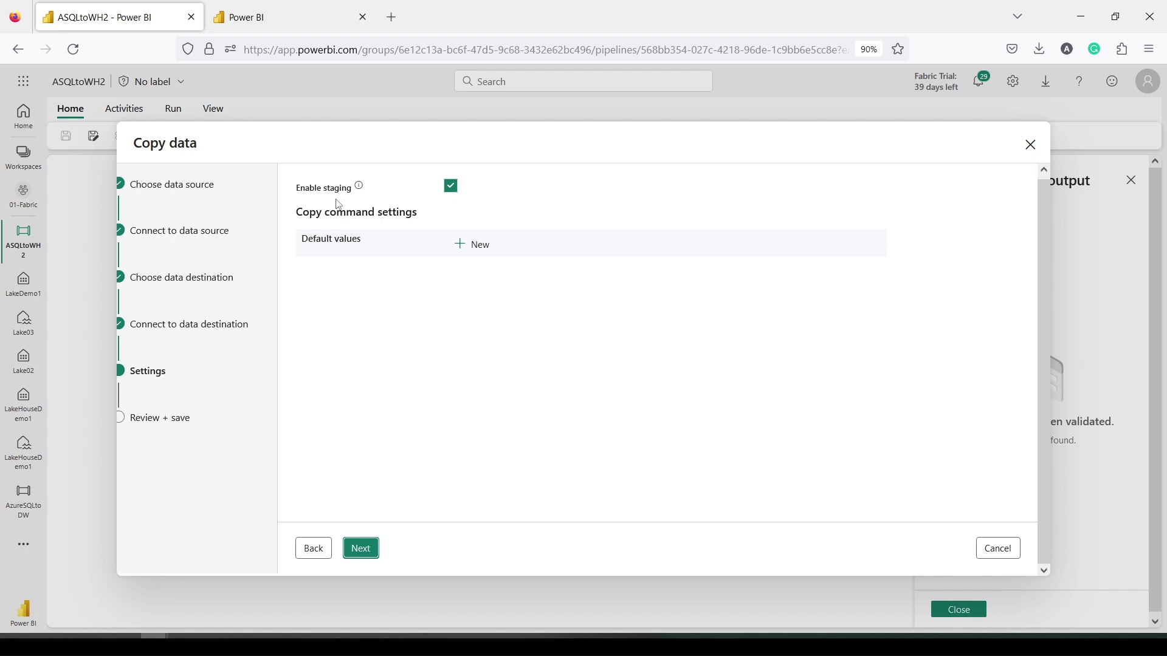
Save the copy activity with Start data transfer immediately turned off
click(363, 548)
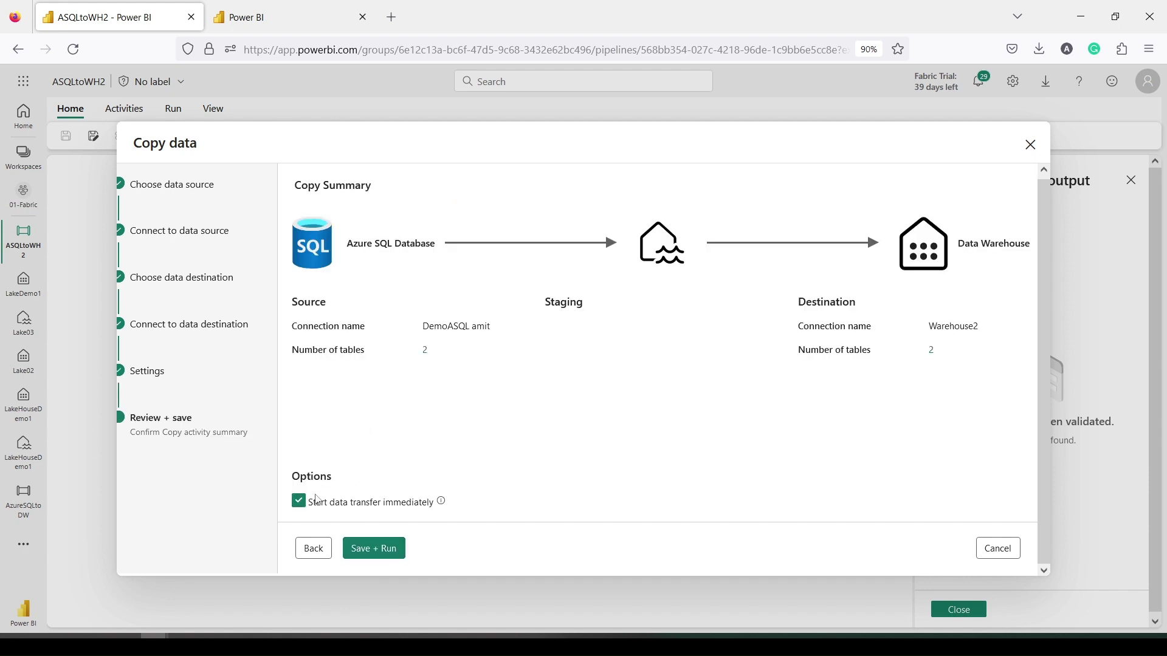
click(299, 502)
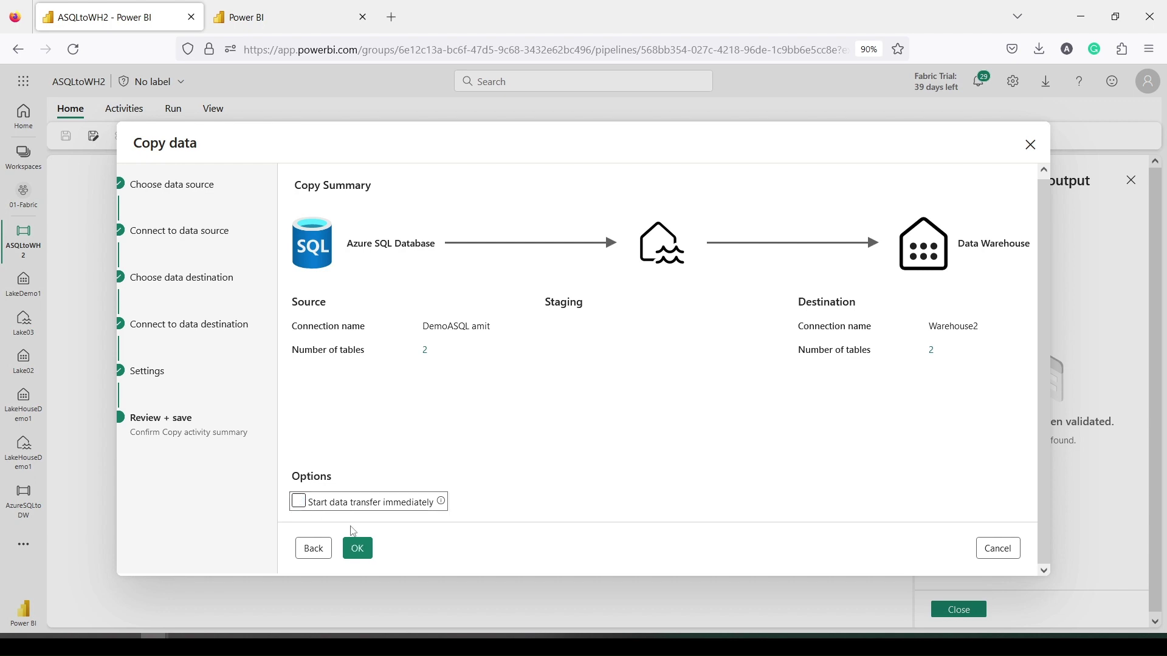
click(364, 557)
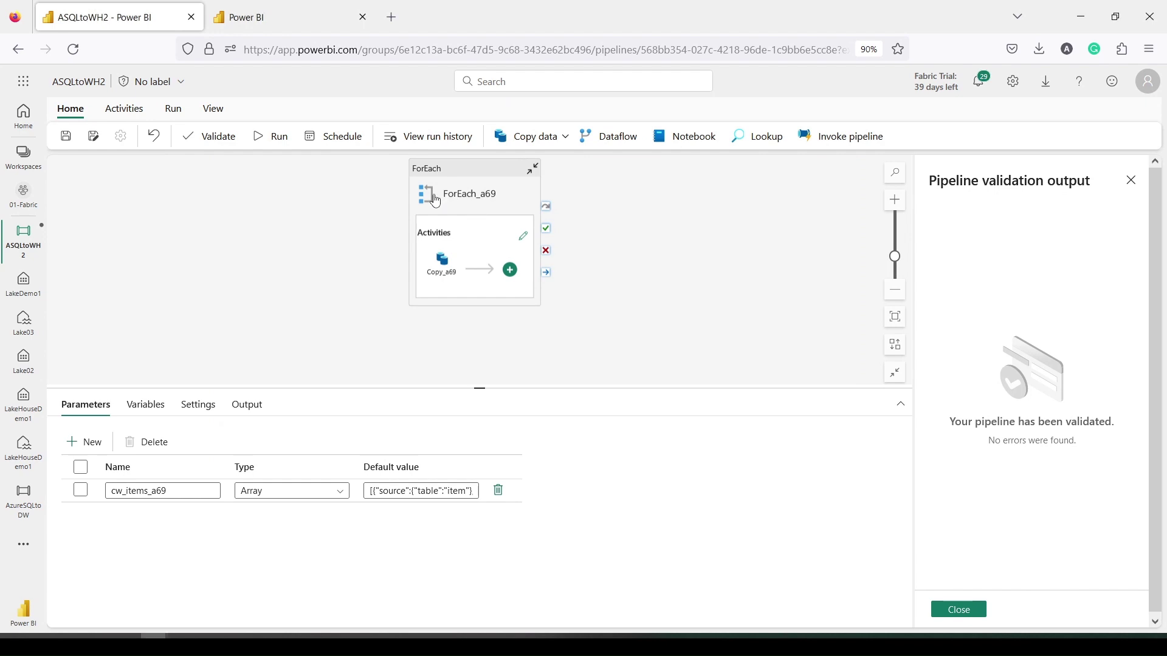
Inspect the ForEach_a69 activity's item settings and inner activities
click(436, 200)
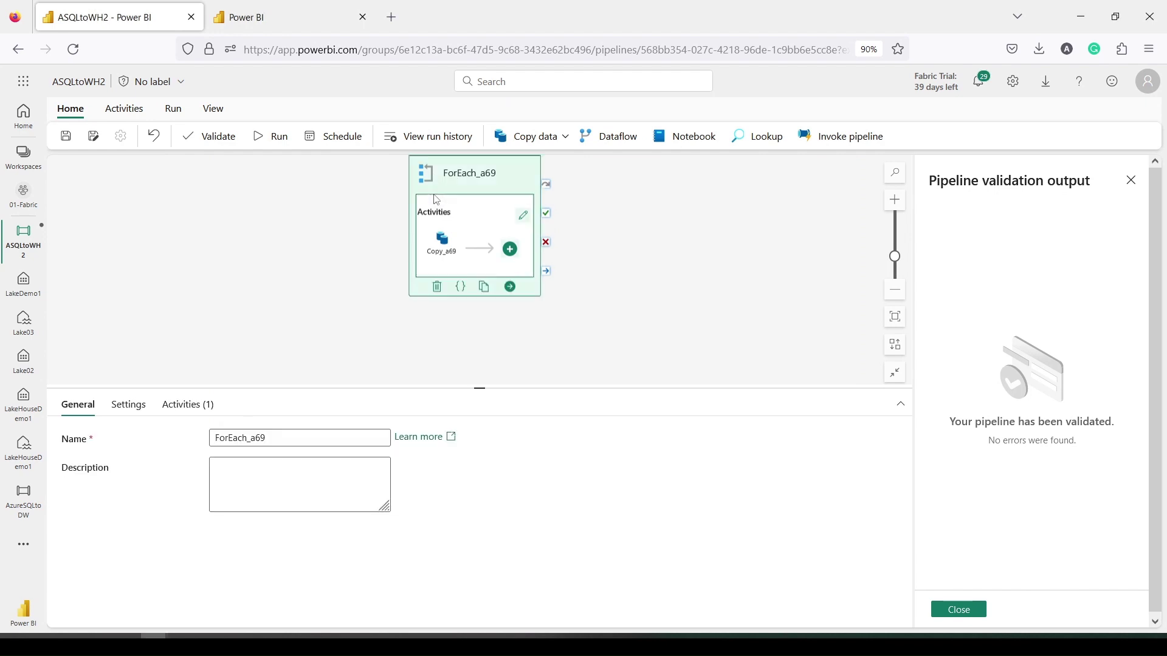
click(128, 405)
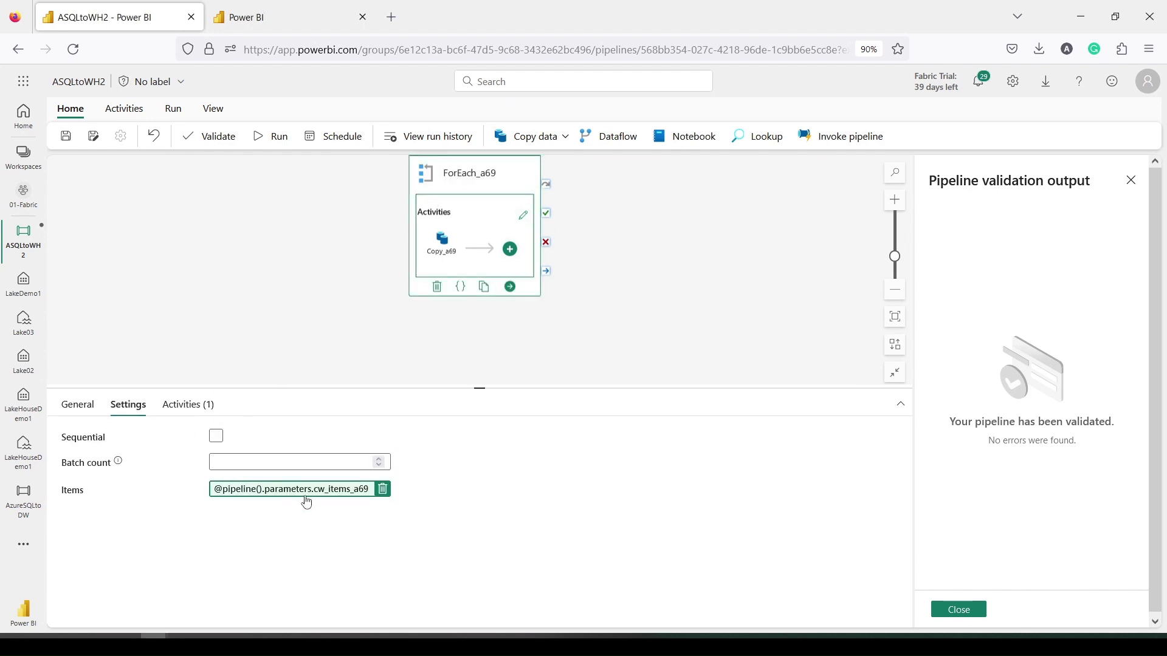
click(188, 406)
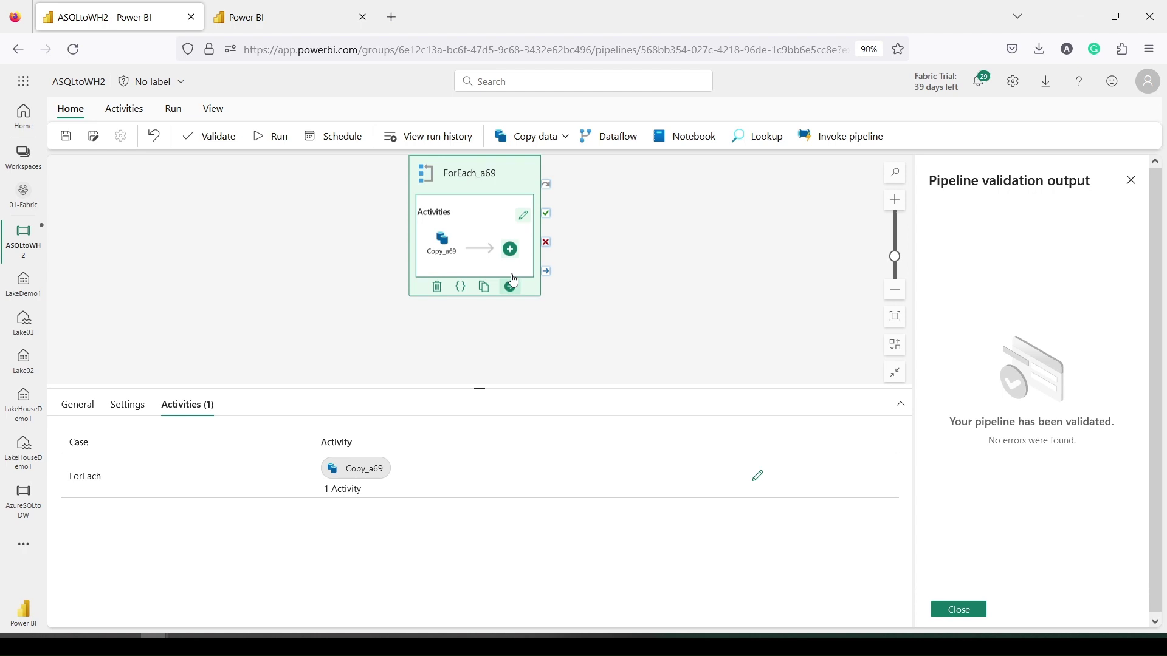
Review Copy_a69's source, destination, mapping and performance/staging settings
click(459, 265)
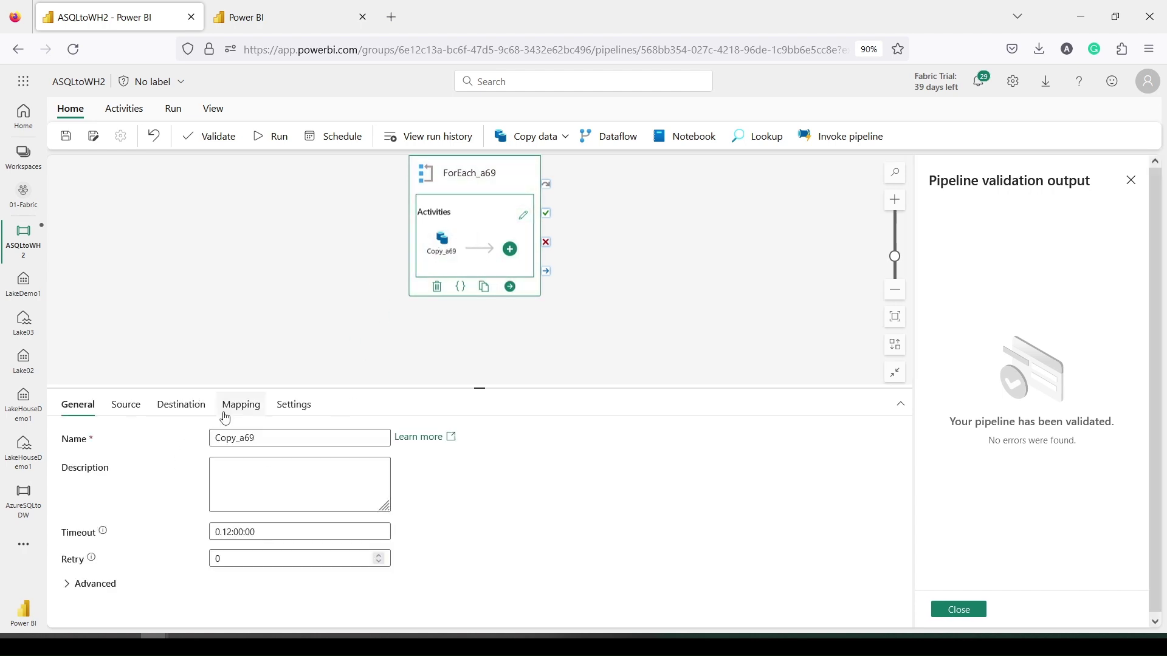
click(131, 408)
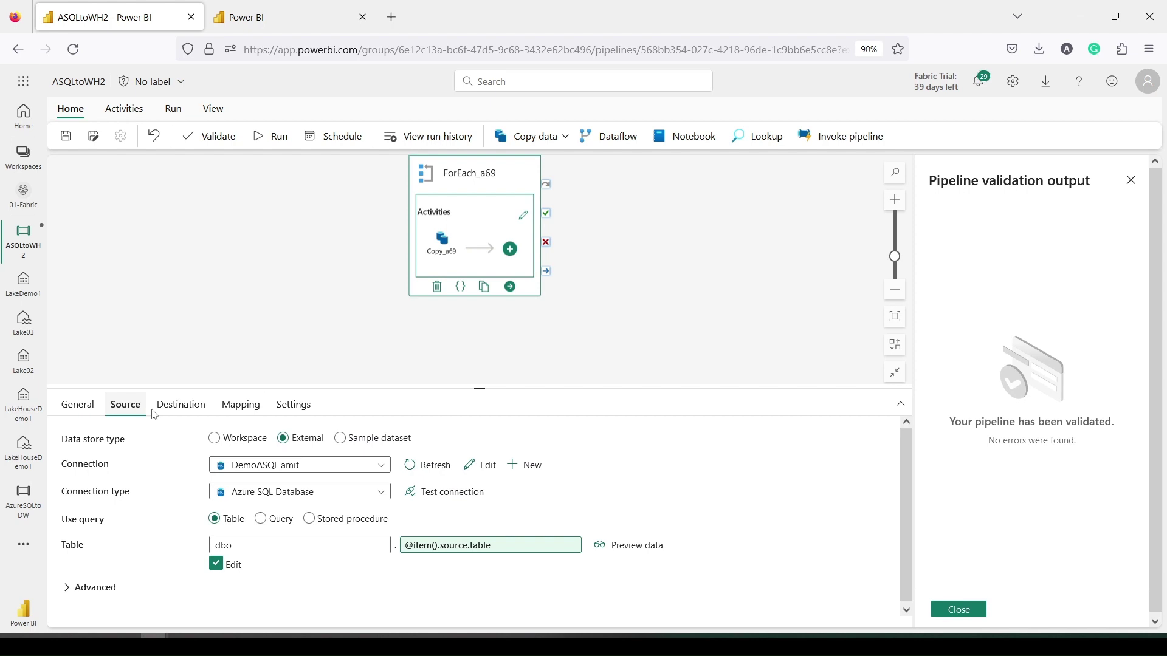
click(181, 406)
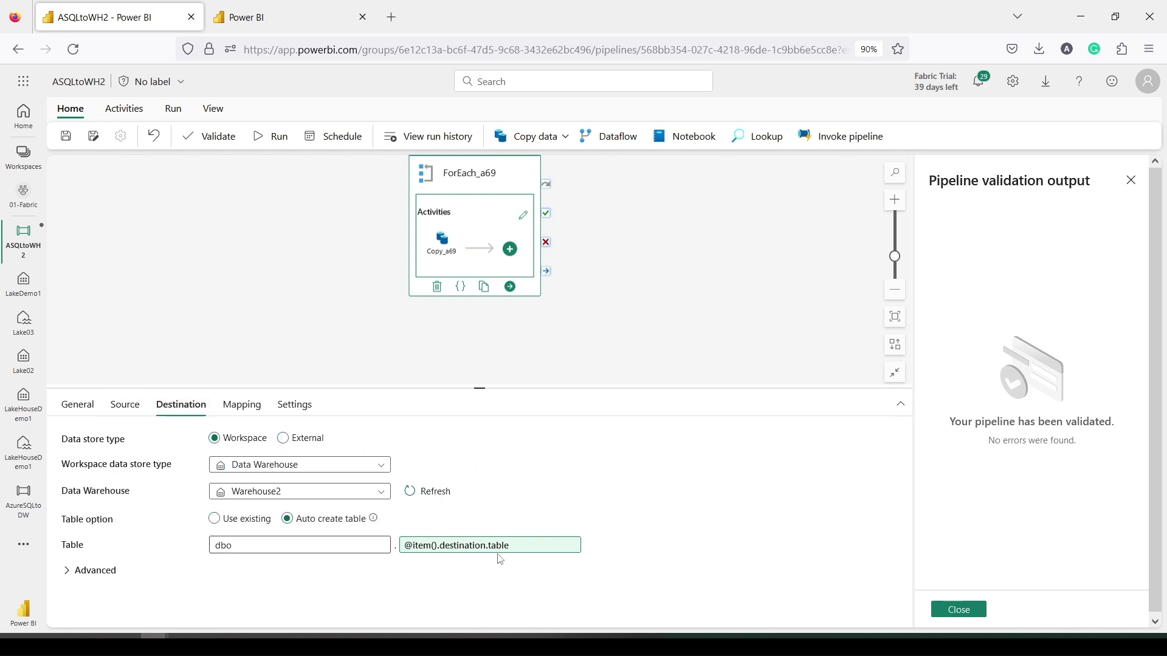
click(242, 415)
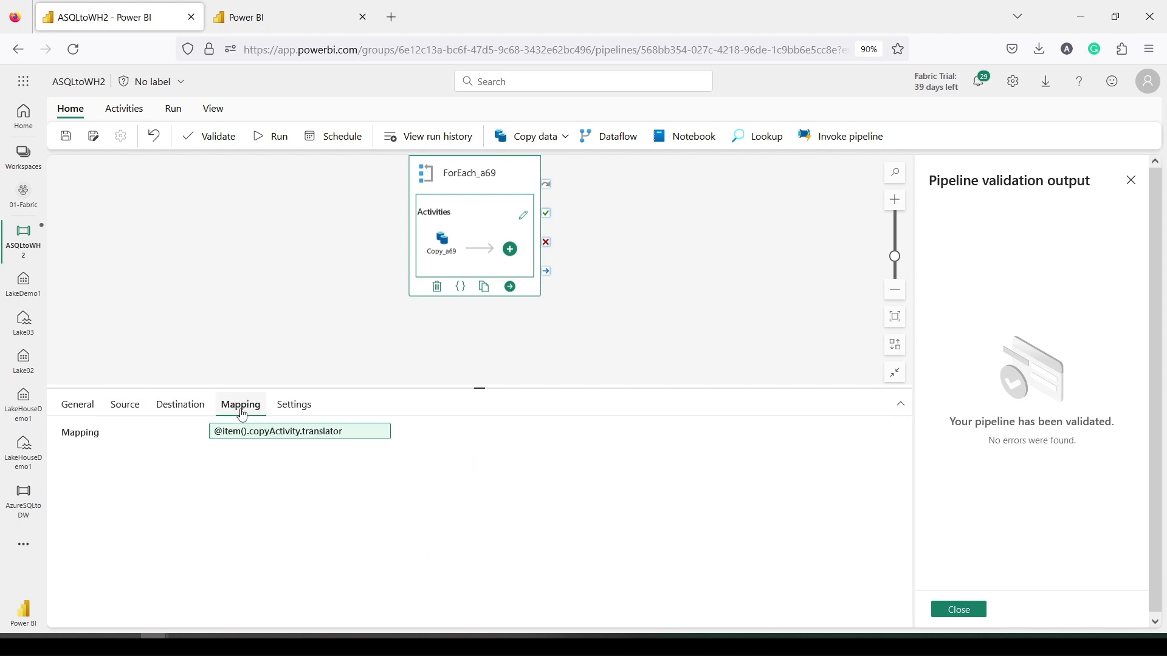
click(288, 414)
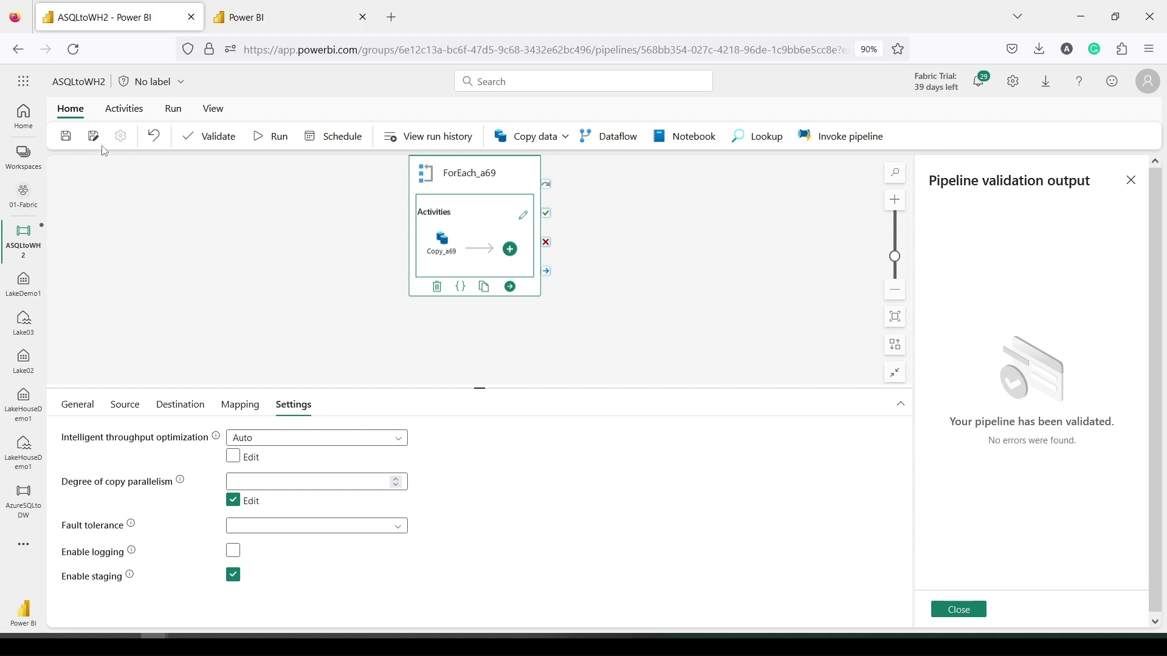
Save the ASQLtoWH2 pipeline and validate it again
click(63, 146)
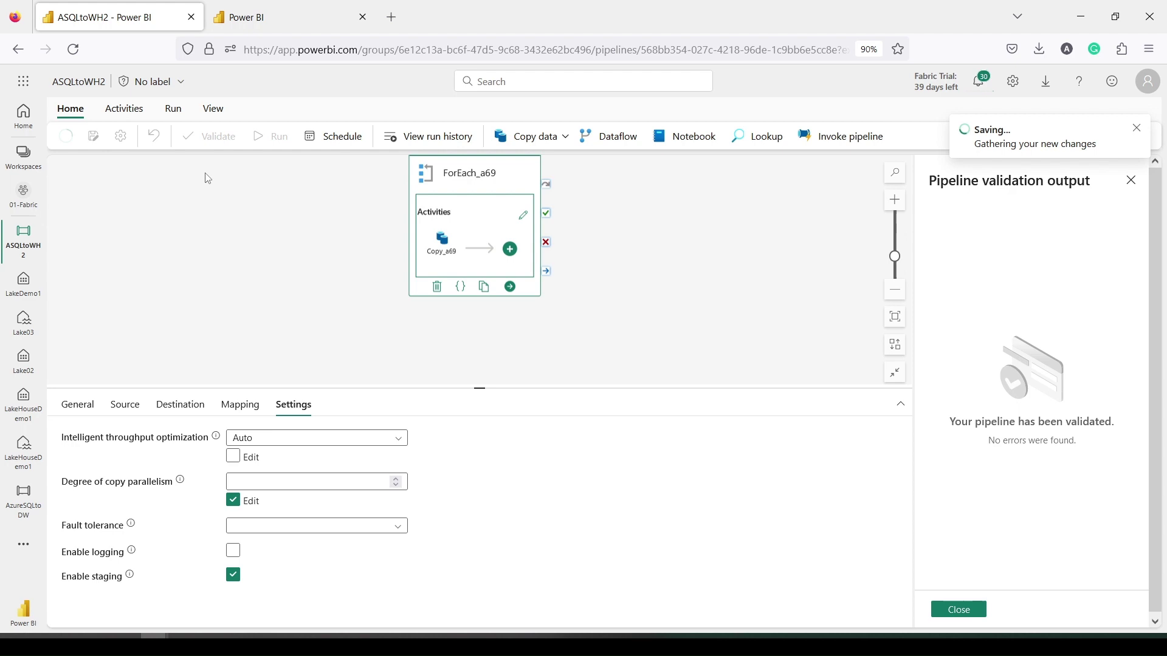
click(207, 144)
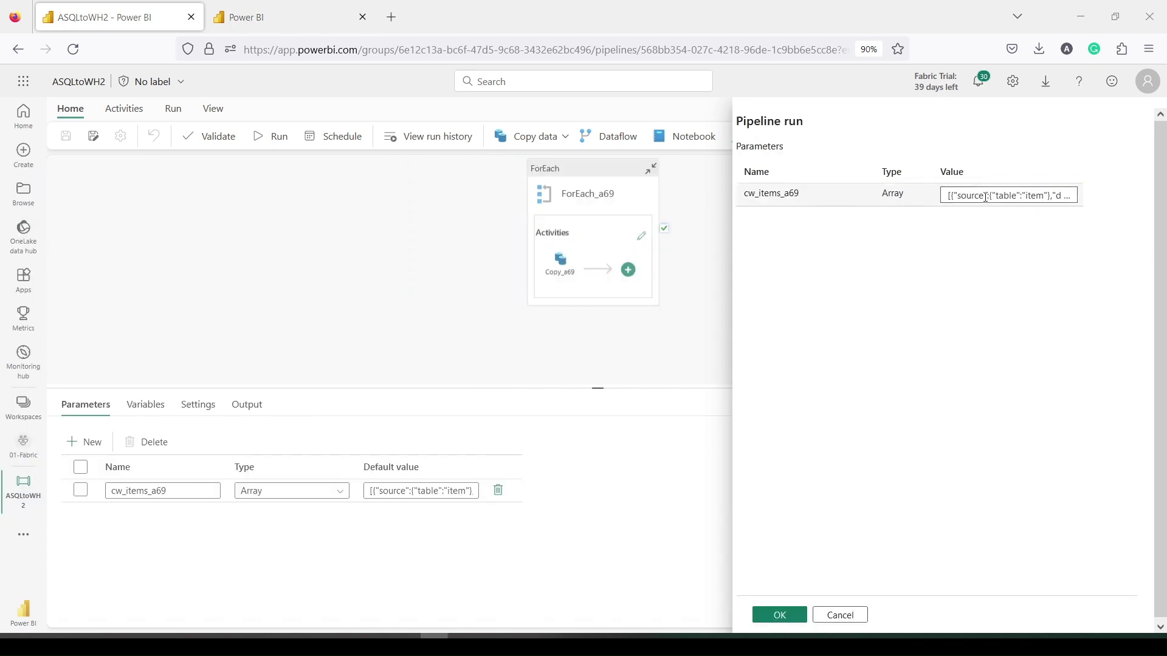
Start the ASQLtoWH2 pipeline run with the prefilled cw_items_a69 table list
click(775, 617)
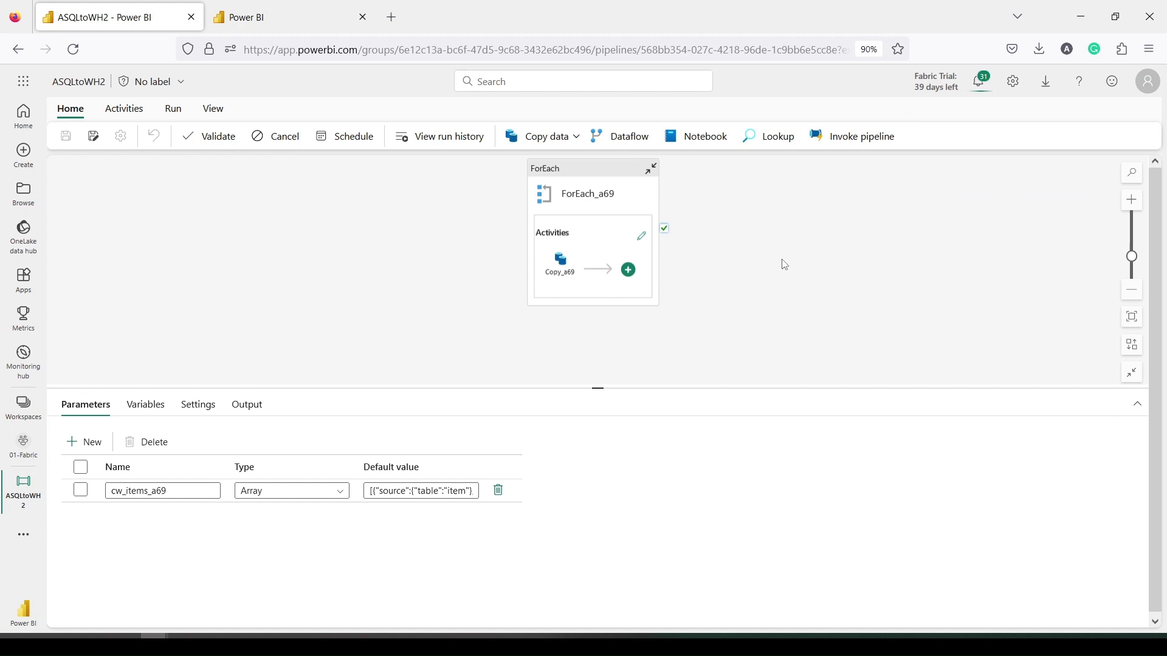
Monitor the run in notifications until ForEach_a69 and both Copy_a69 activities show Succeeded
click(985, 91)
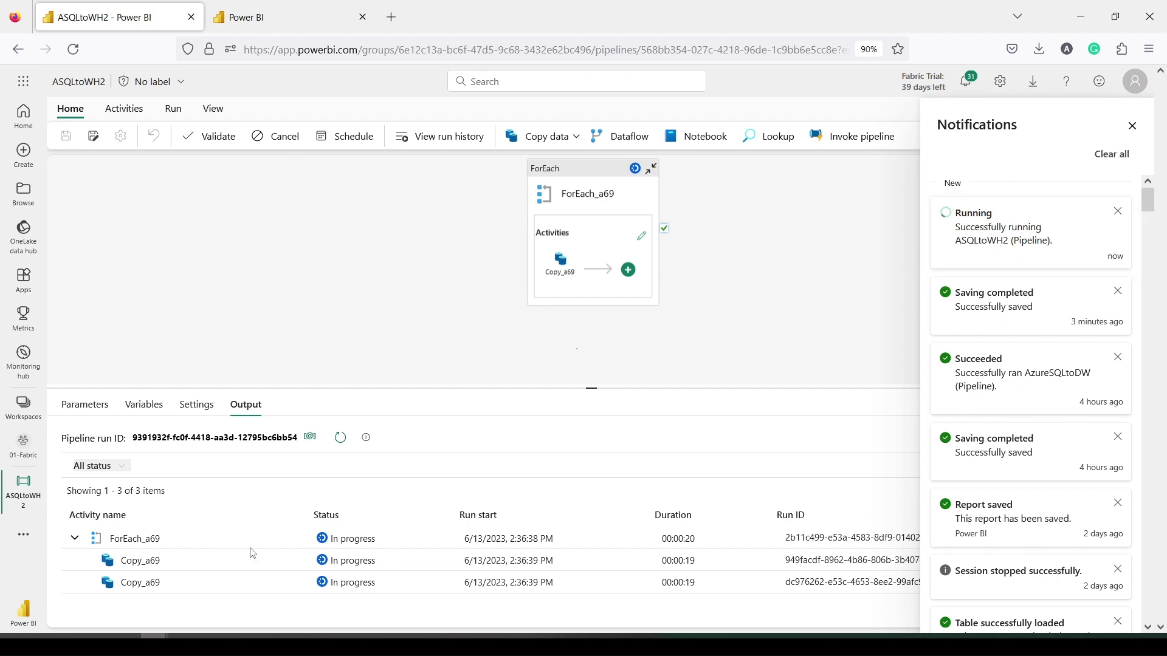
click(1132, 126)
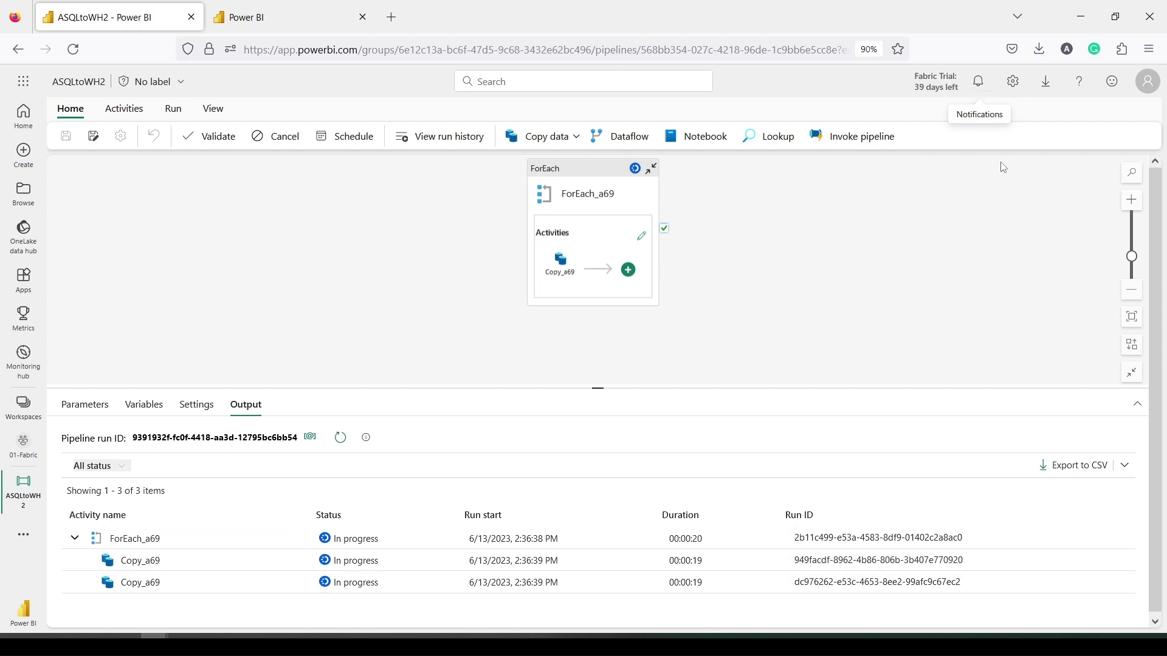
click(978, 91)
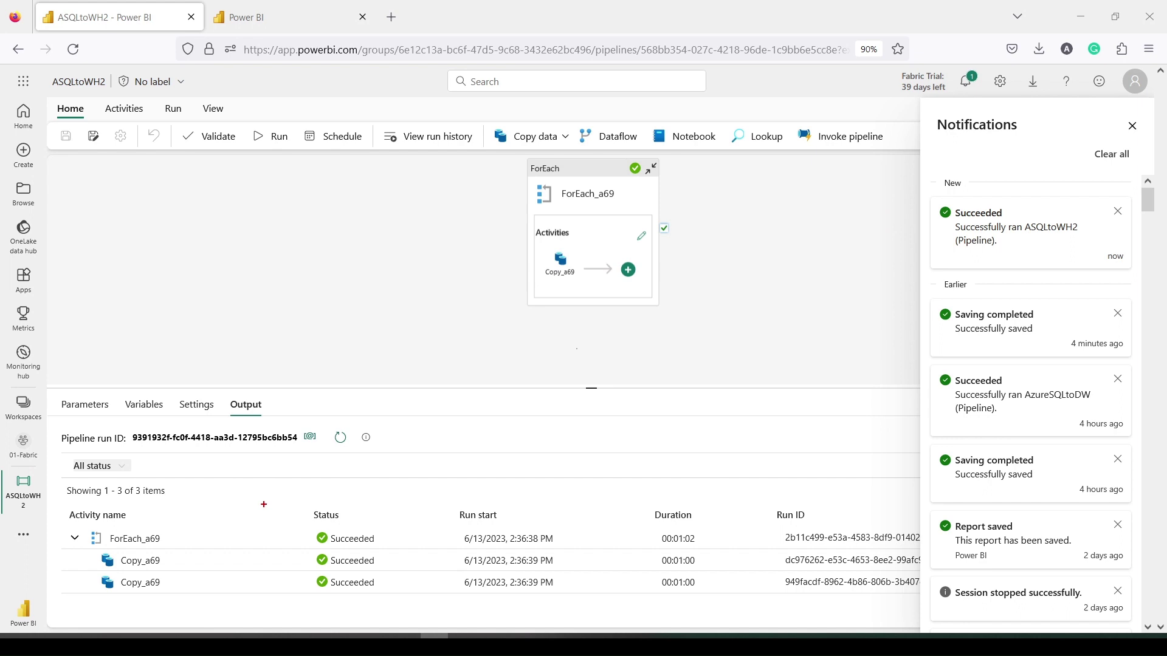
drag(266, 501, 385, 603)
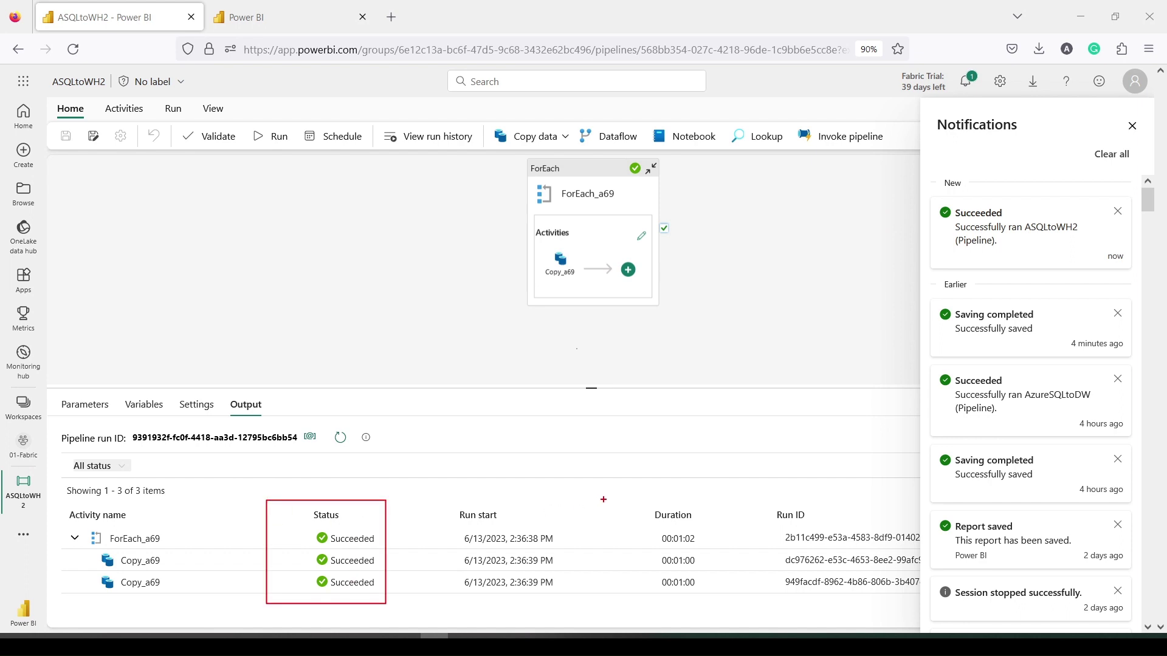
drag(604, 500, 726, 603)
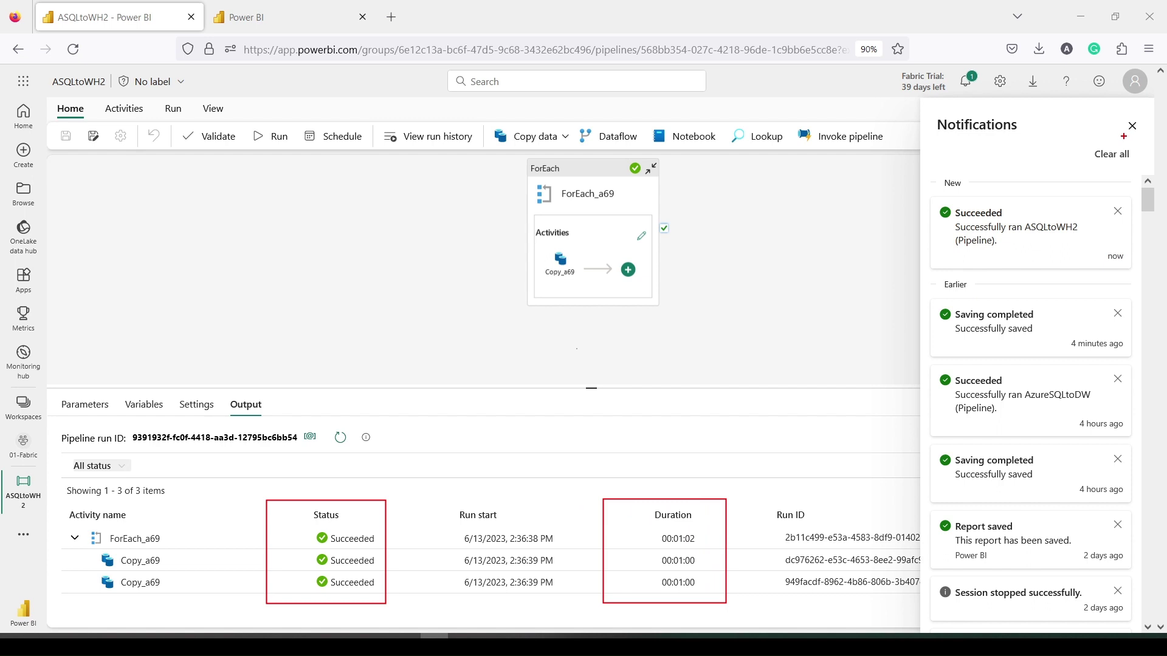
drag(926, 155, 1156, 581)
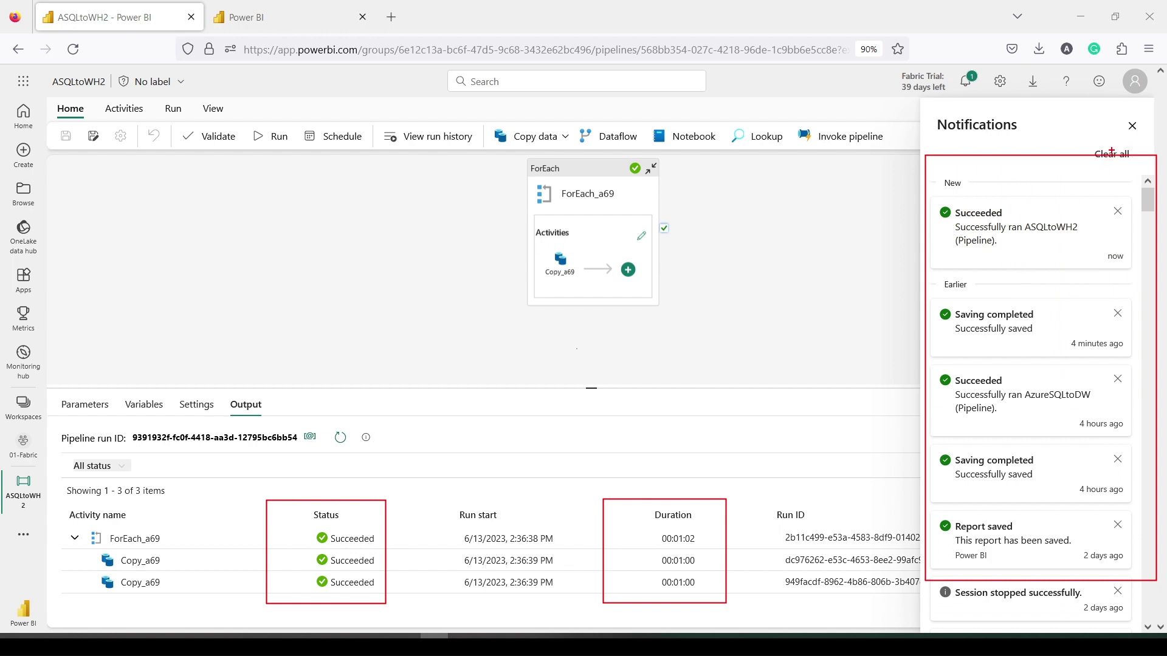
key(Escape)
click(1132, 126)
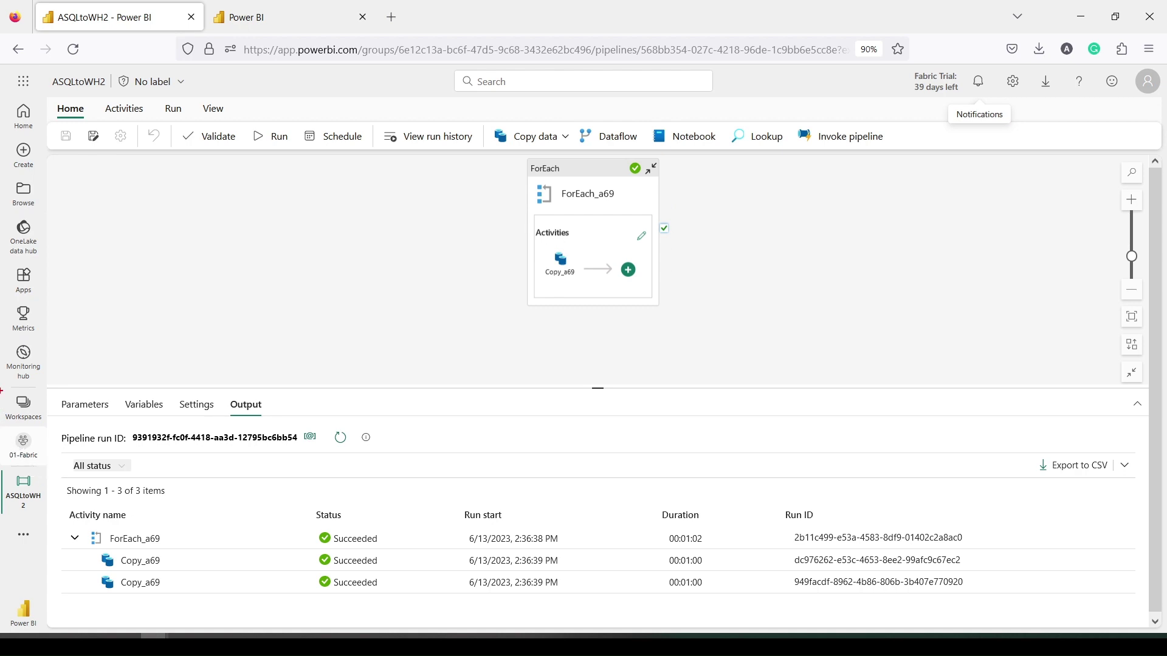
Open Warehouse2 from the 01-Fabric workspace
drag(1, 424, 44, 461)
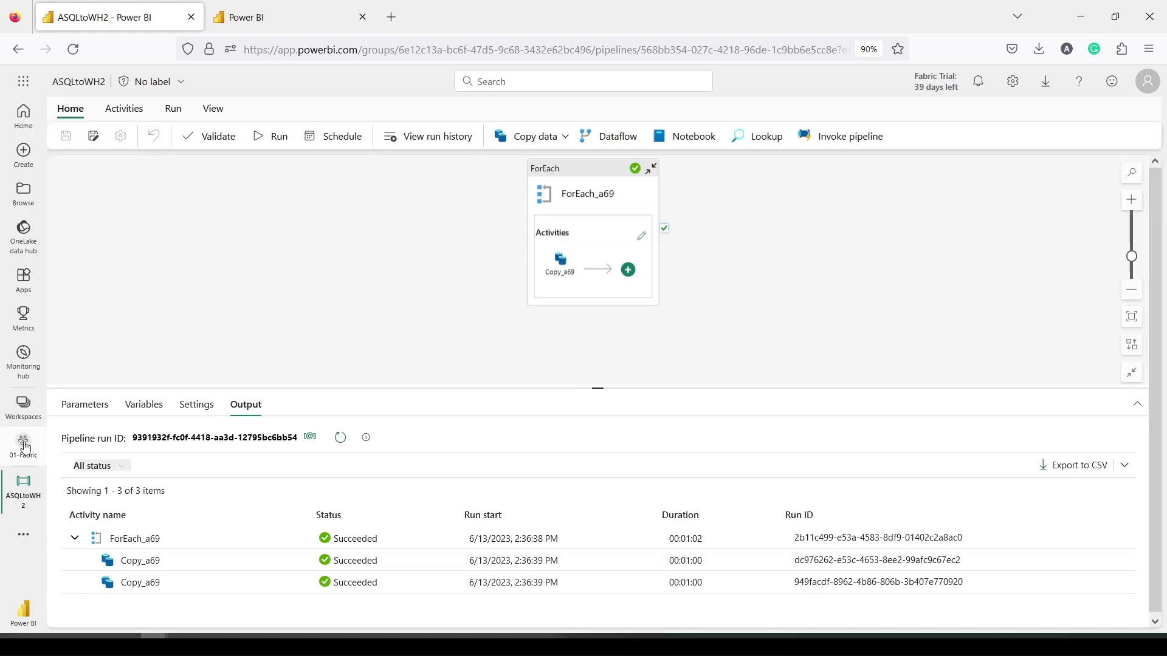
click(25, 449)
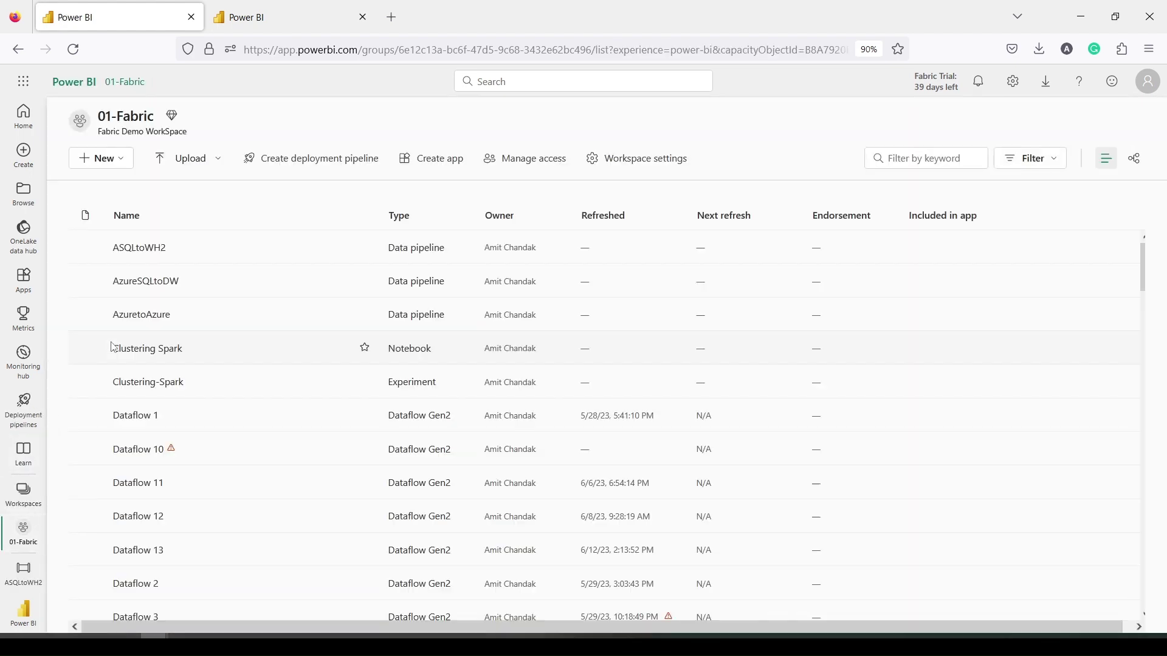
scroll(146, 331, down, 3)
scroll(147, 331, down, 15)
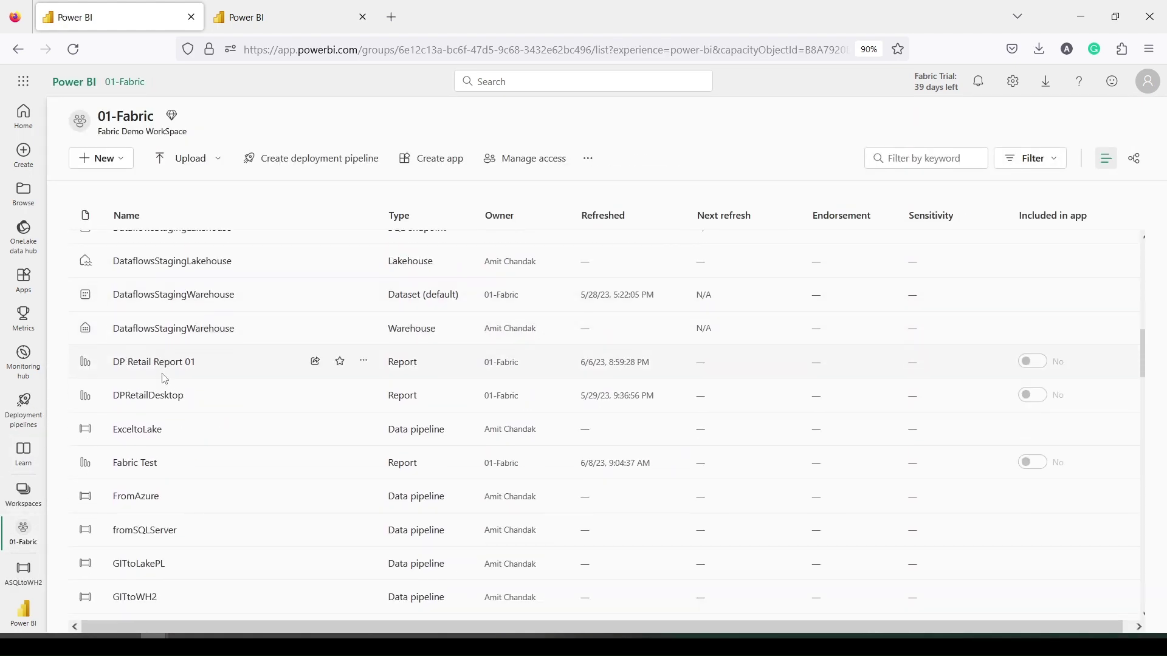
scroll(181, 431, down, 15)
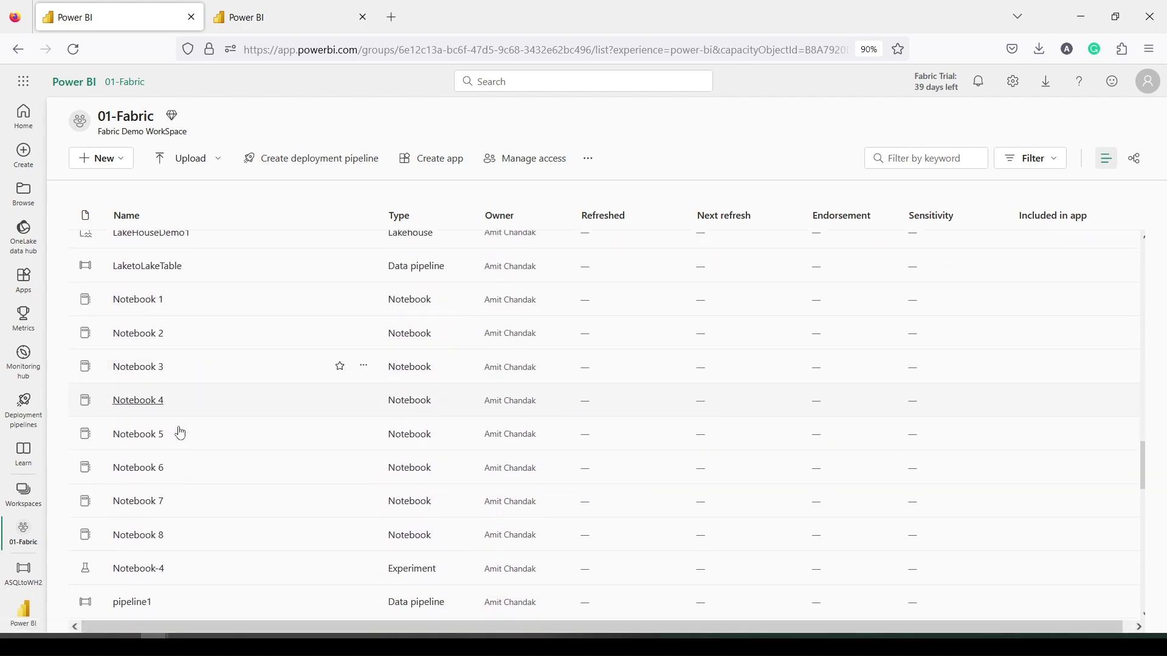
scroll(181, 430, down, 10)
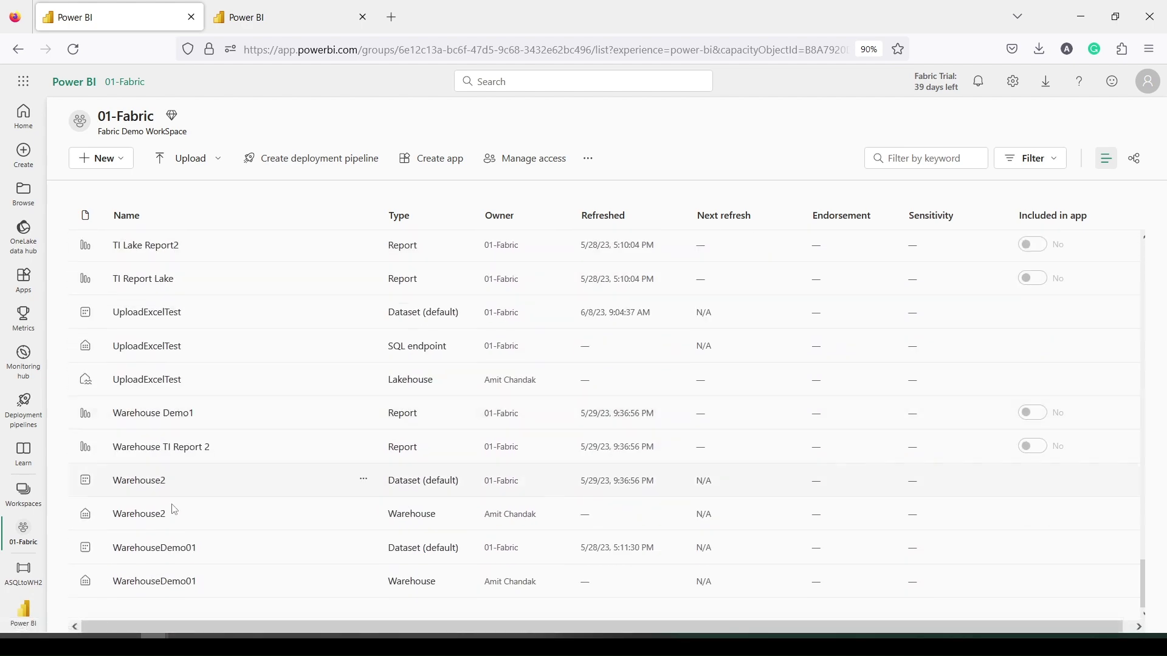
click(144, 518)
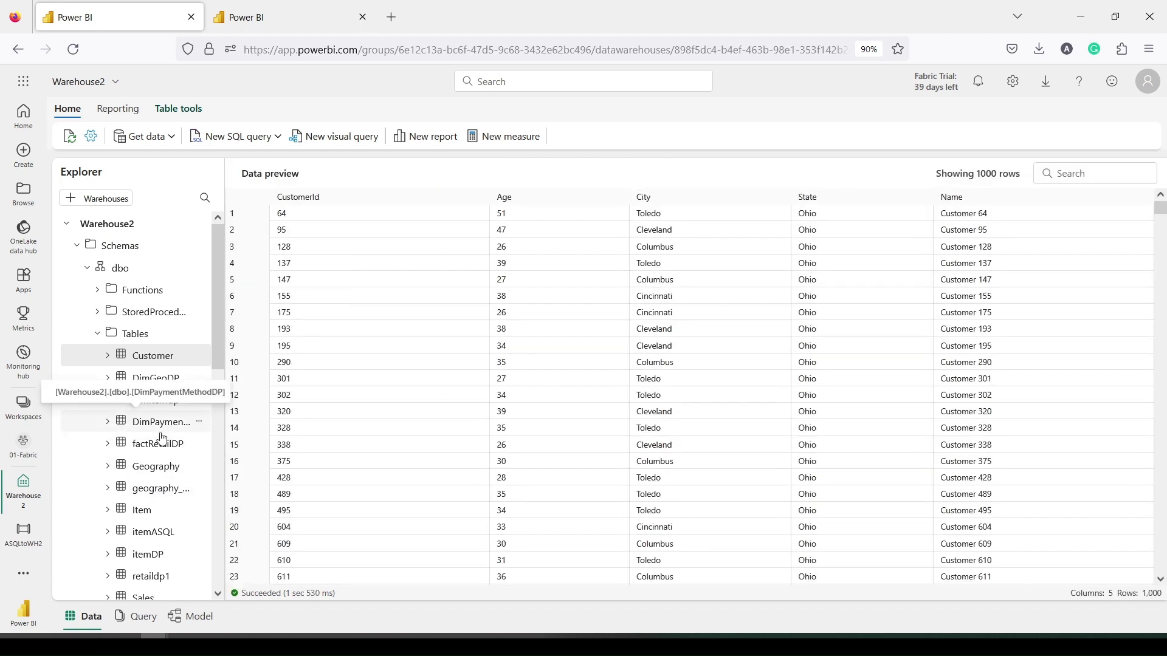
Preview the copied itemASQL and salesASQL tables in Explorer
scroll(162, 438, down, 3)
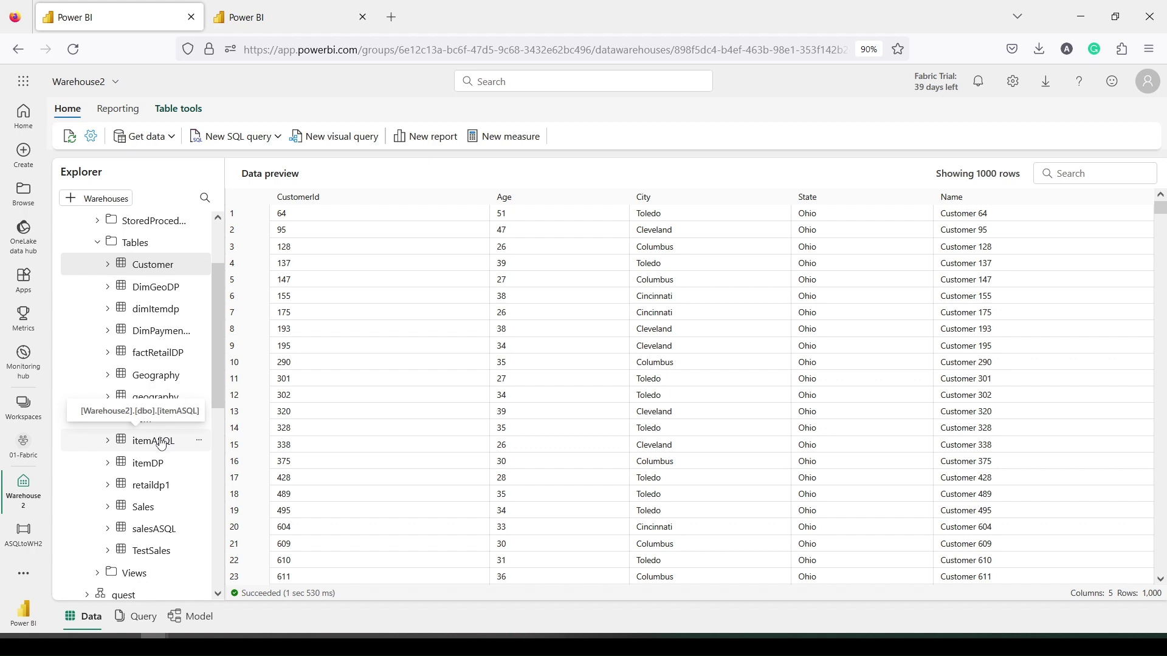
click(161, 443)
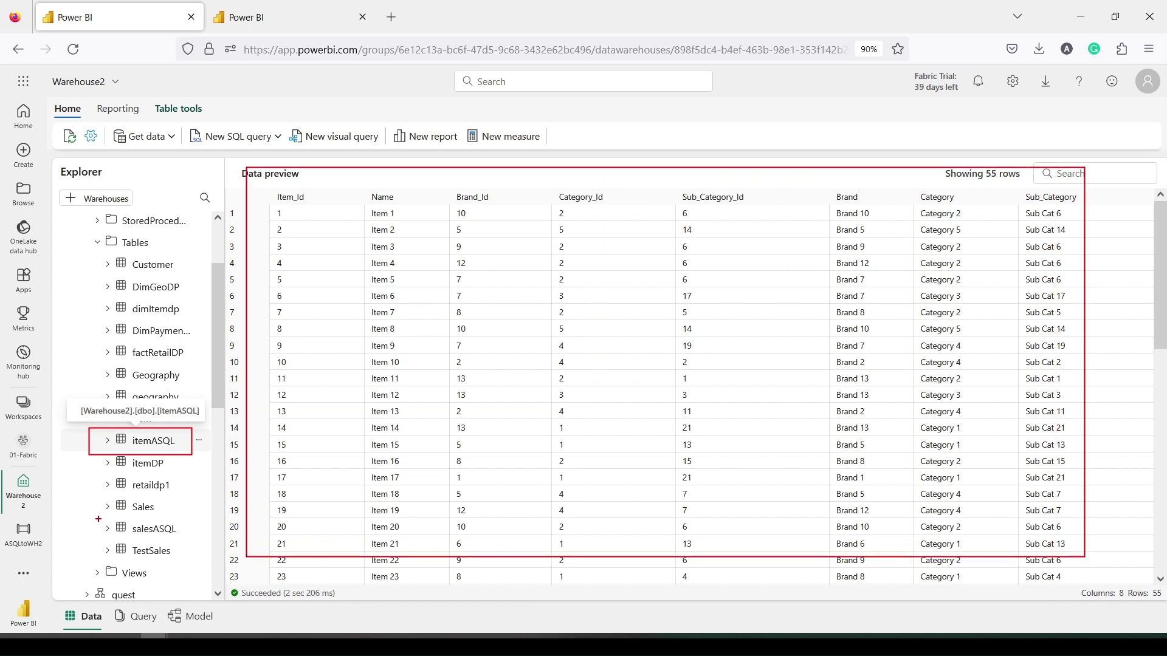
click(157, 539)
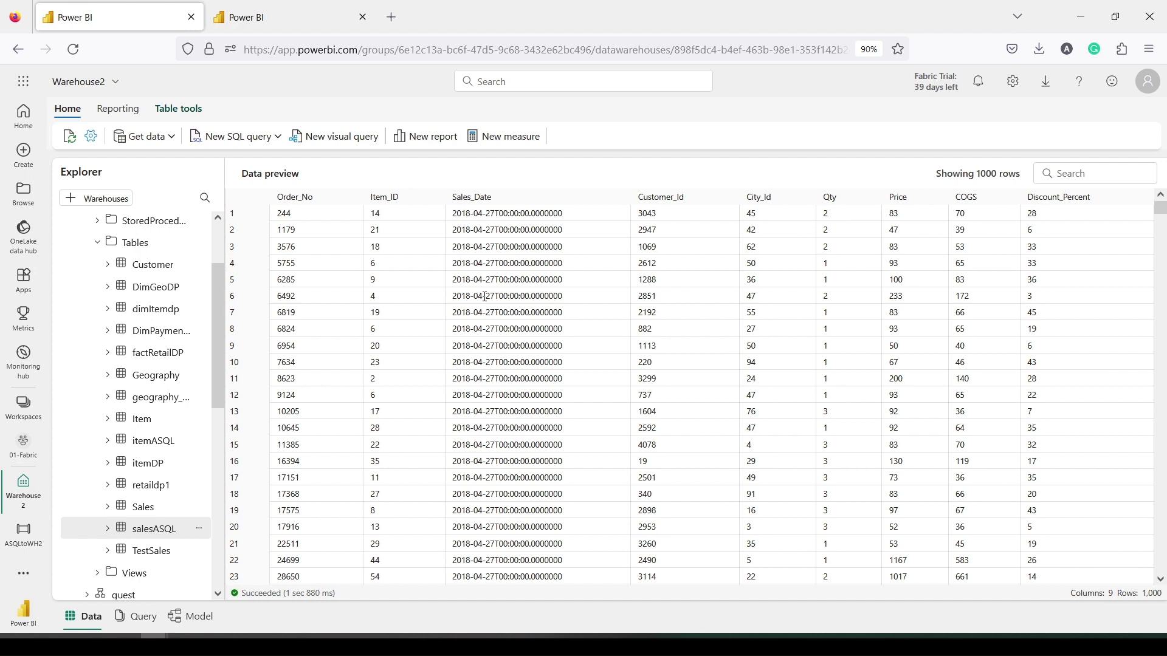
right_click(161, 535)
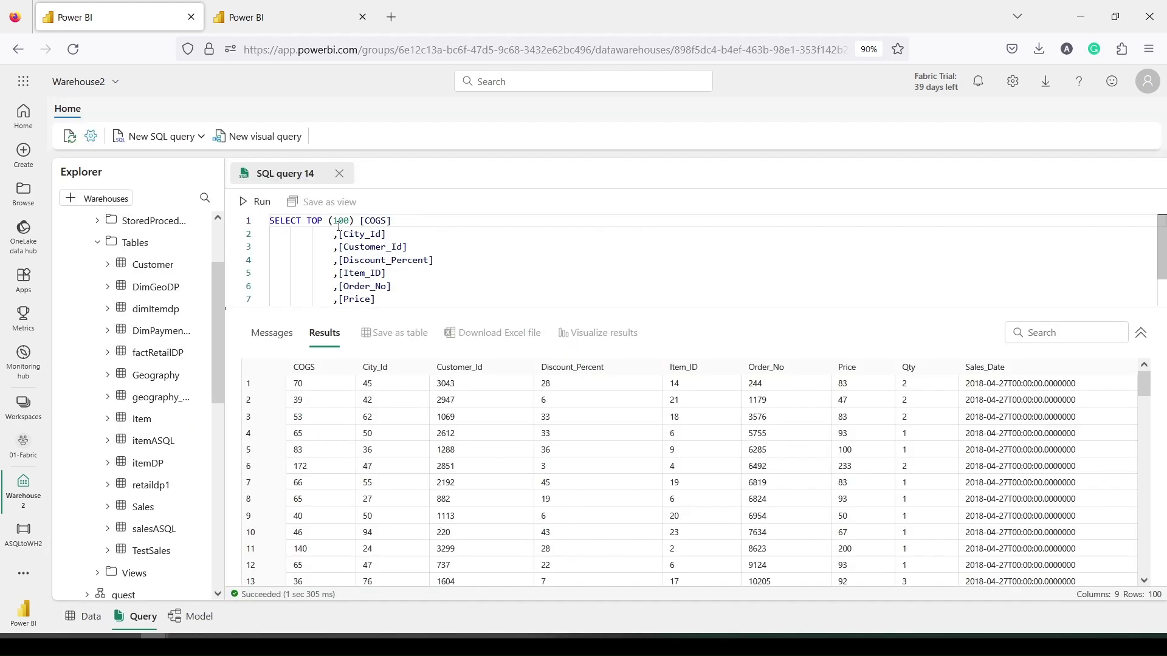
Replace the column list with count(*) and run it, returning 30000 salesASQL rows
drag(309, 220, 417, 289)
key(ctrl+c)
key(BackSpace)
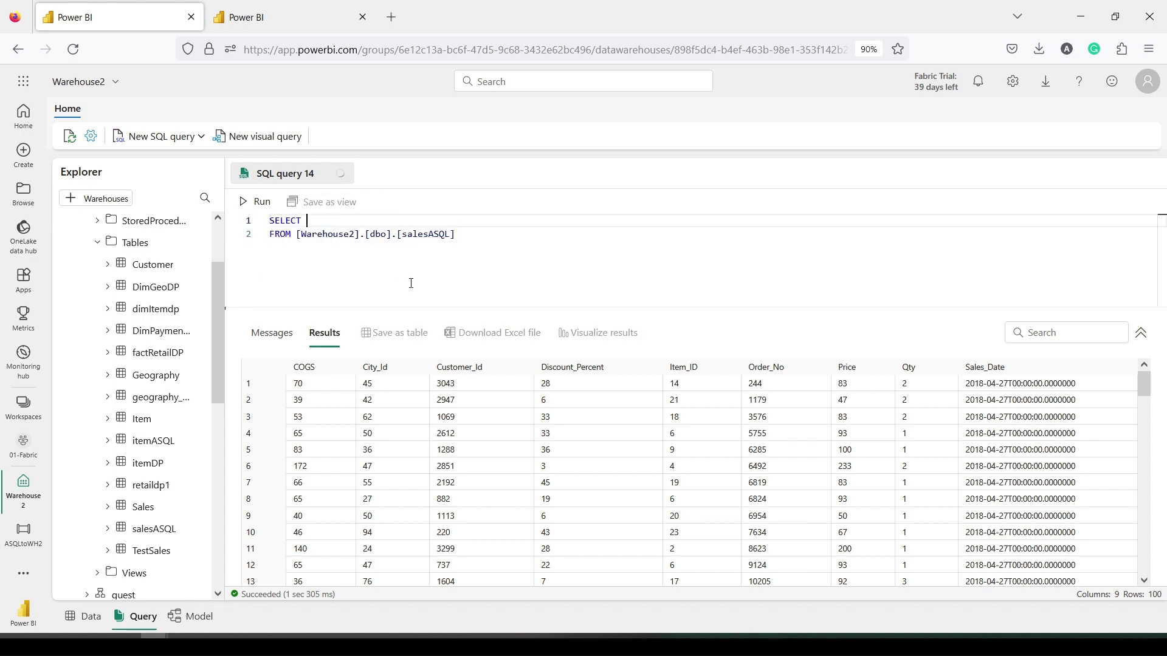
text(count)
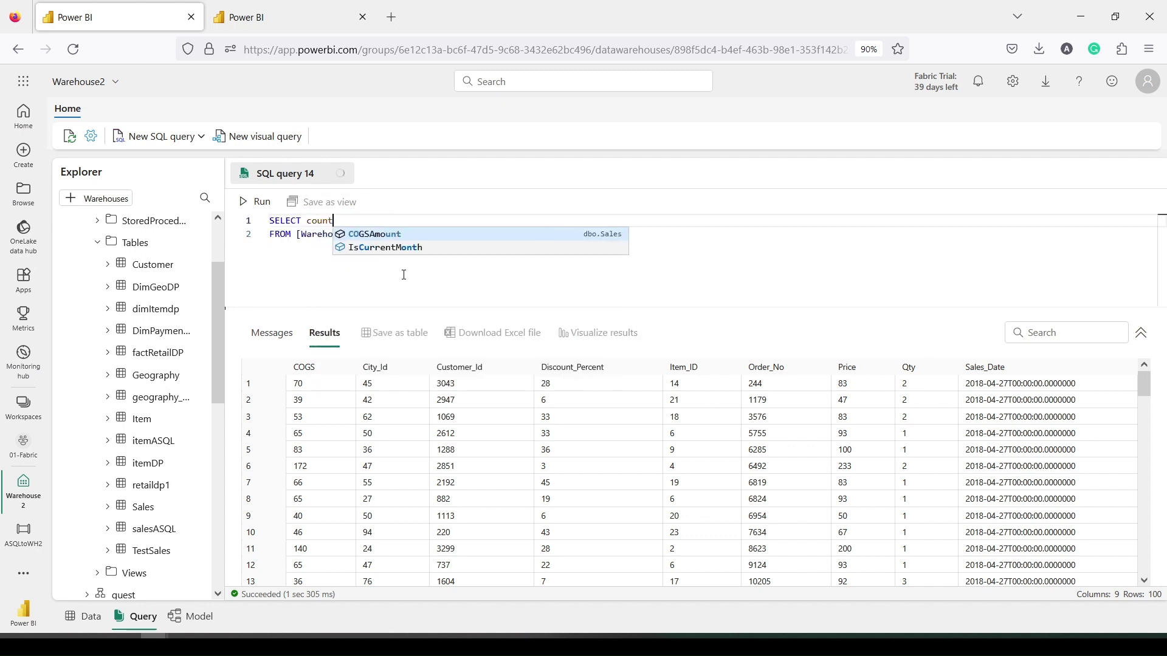
text(()
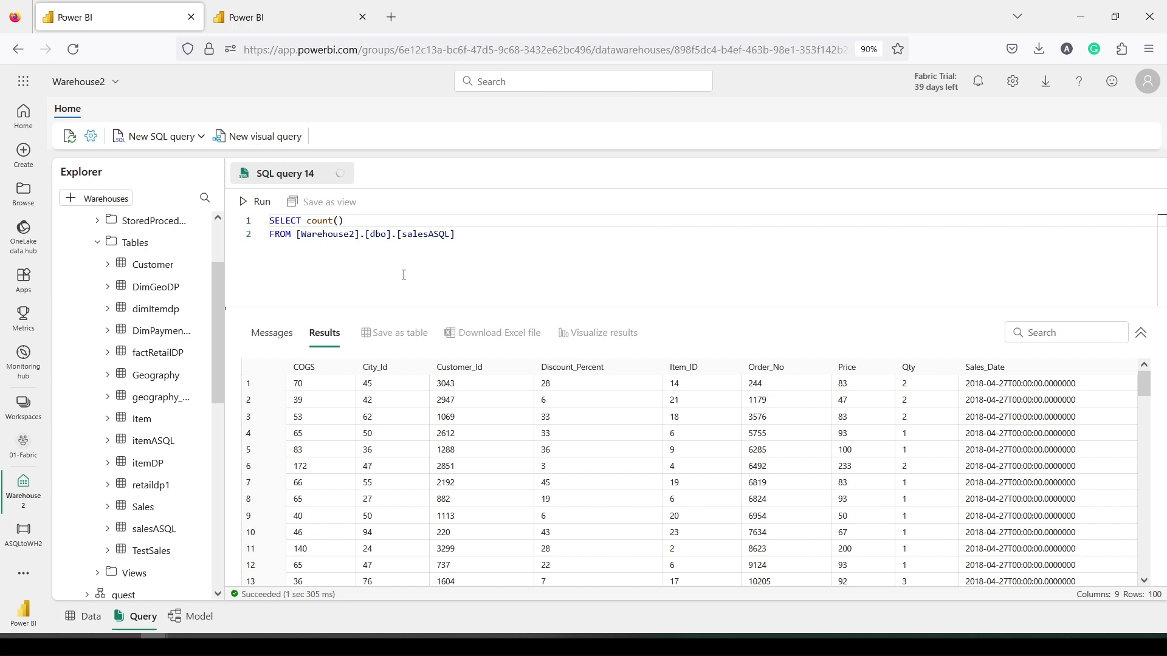
text(*))
drag(457, 234, 267, 220)
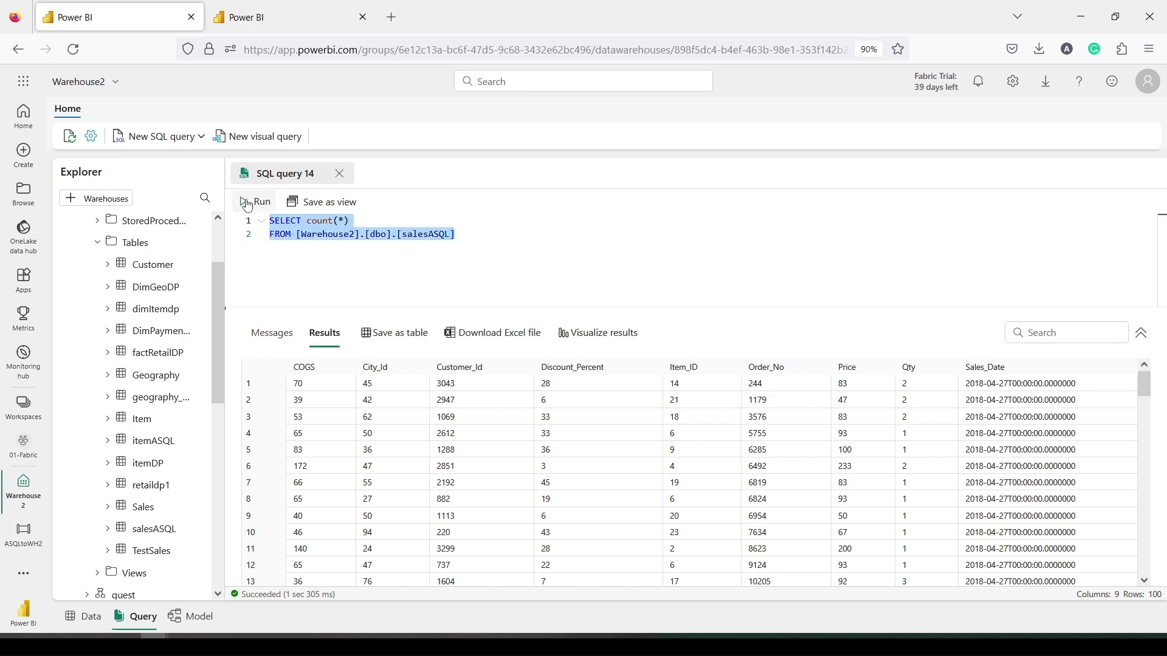
click(247, 203)
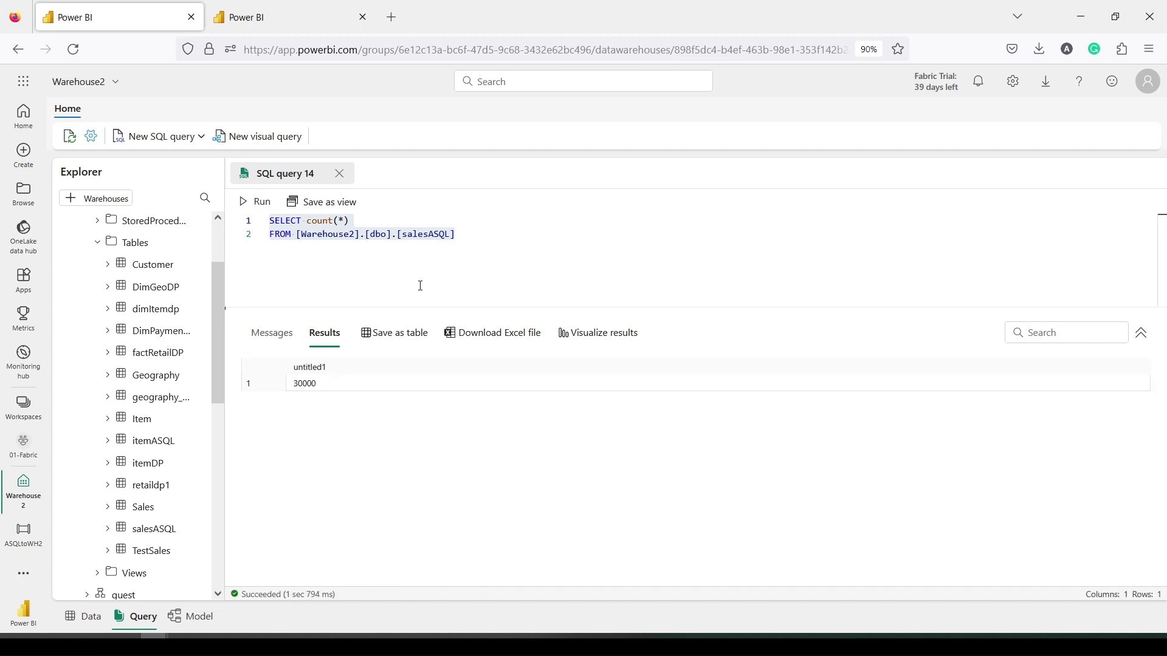
drag(352, 221, 308, 222)
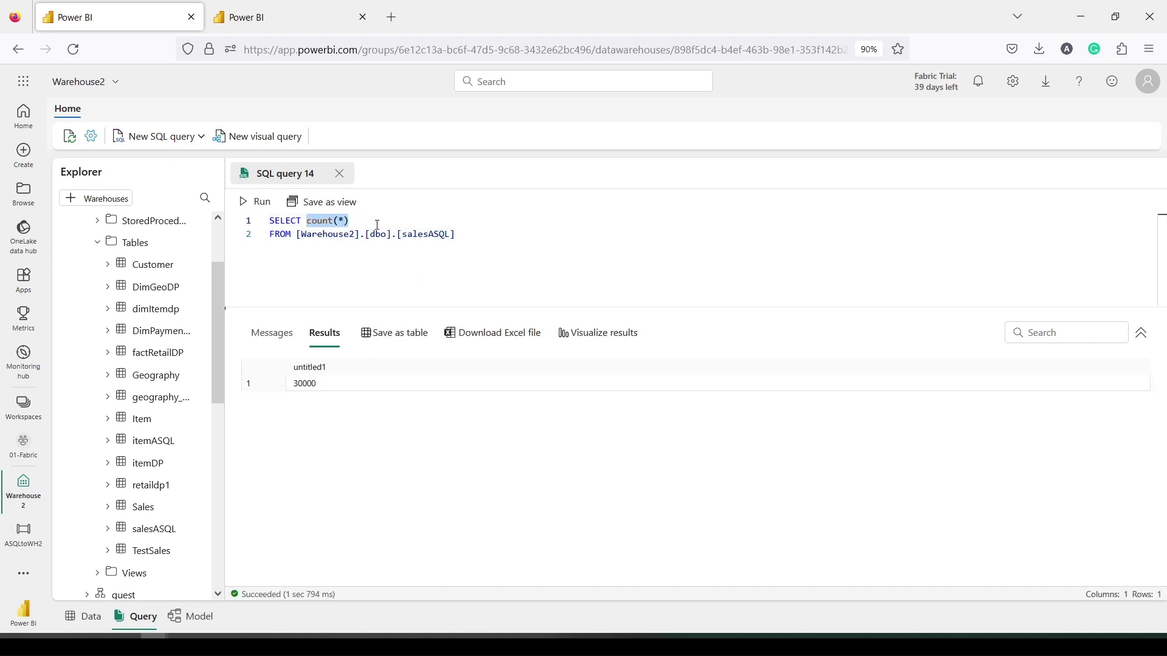
Restore the full salesASQL column query and run it to preview sales rows
key(ctrl+v)
scroll(364, 243, up, 3)
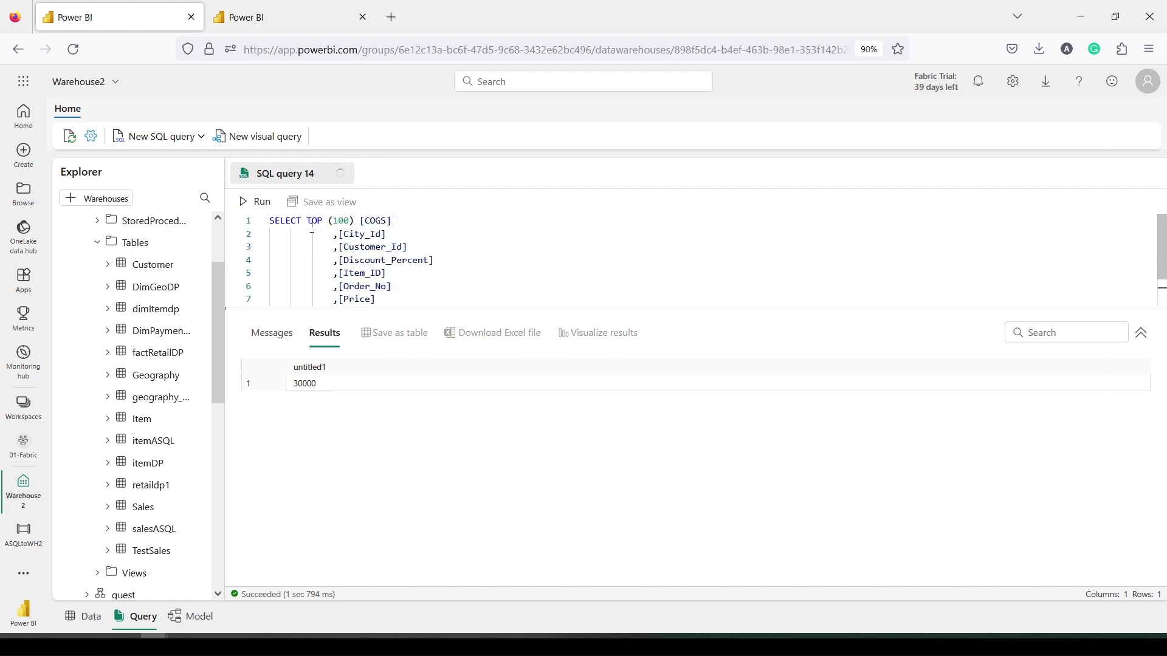
key(ctrl+a)
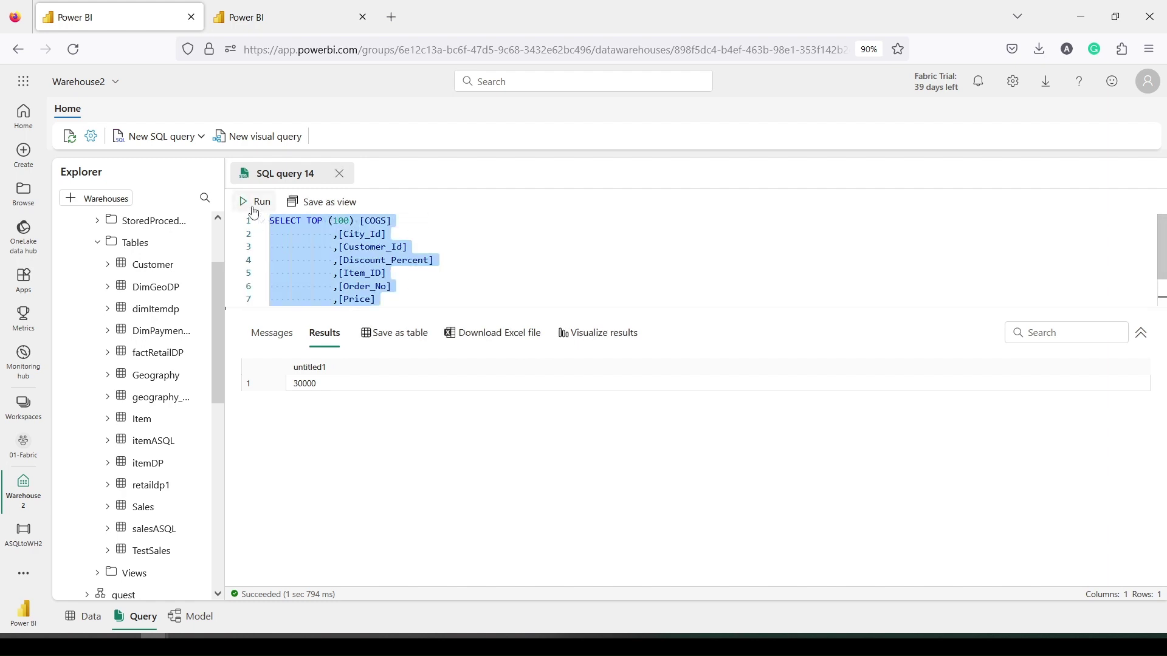
click(254, 210)
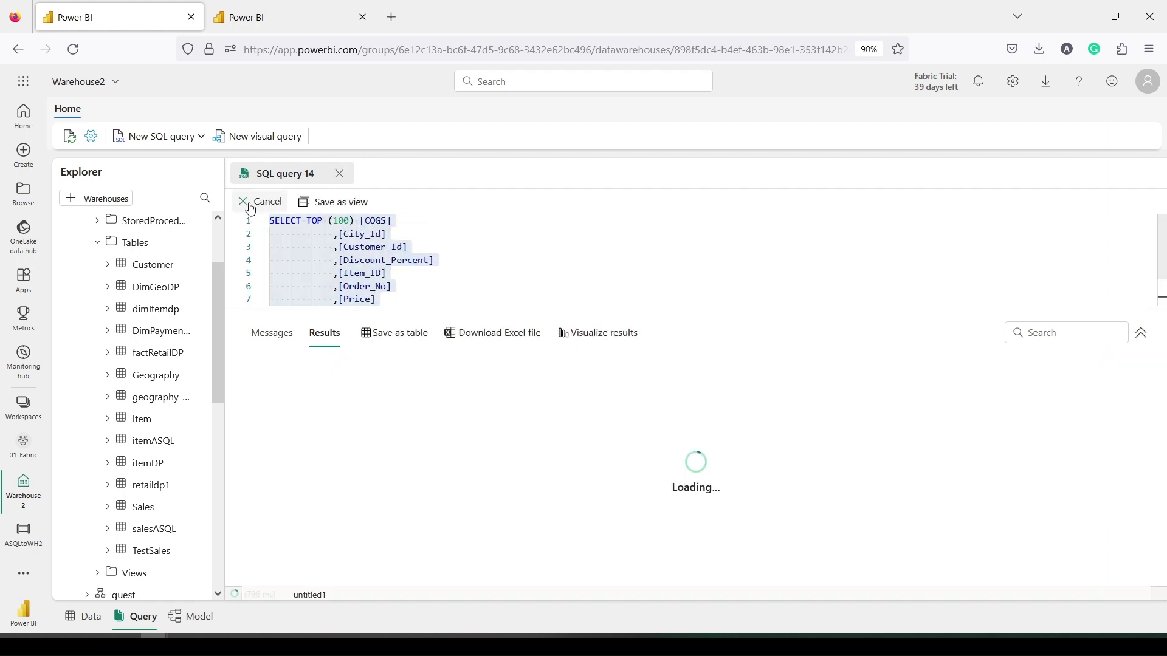
Rewrite the SELECT to Item_ID and SUM([Price]*[Qty]) gross, dropping other columns, and run it
click(414, 269)
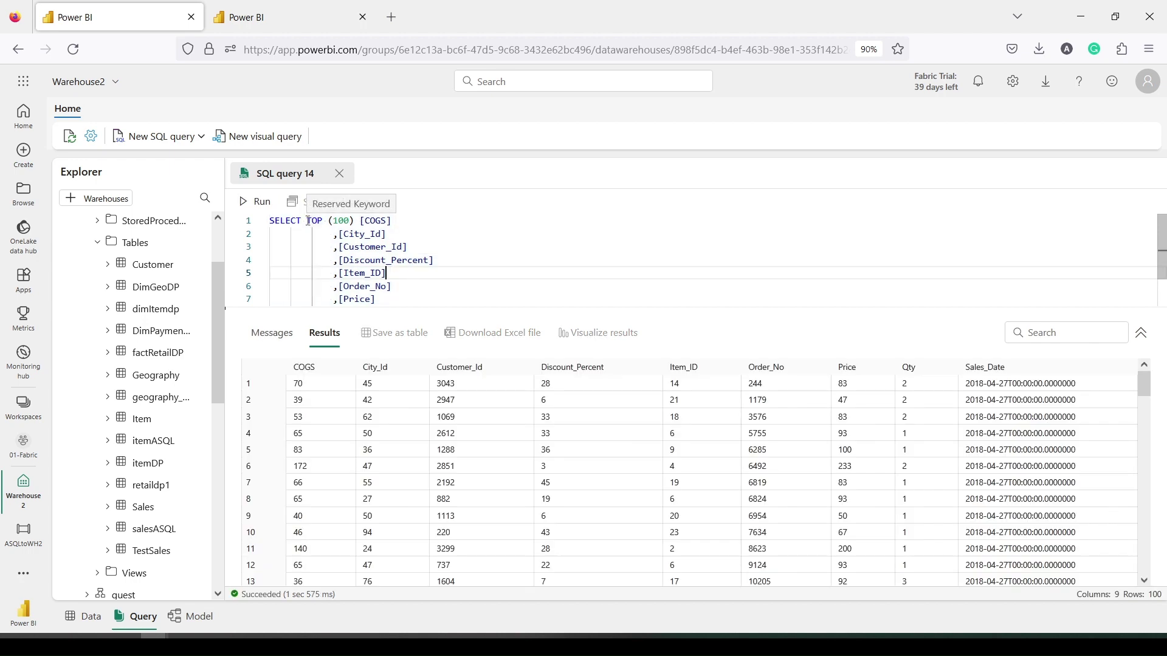
drag(306, 221, 458, 257)
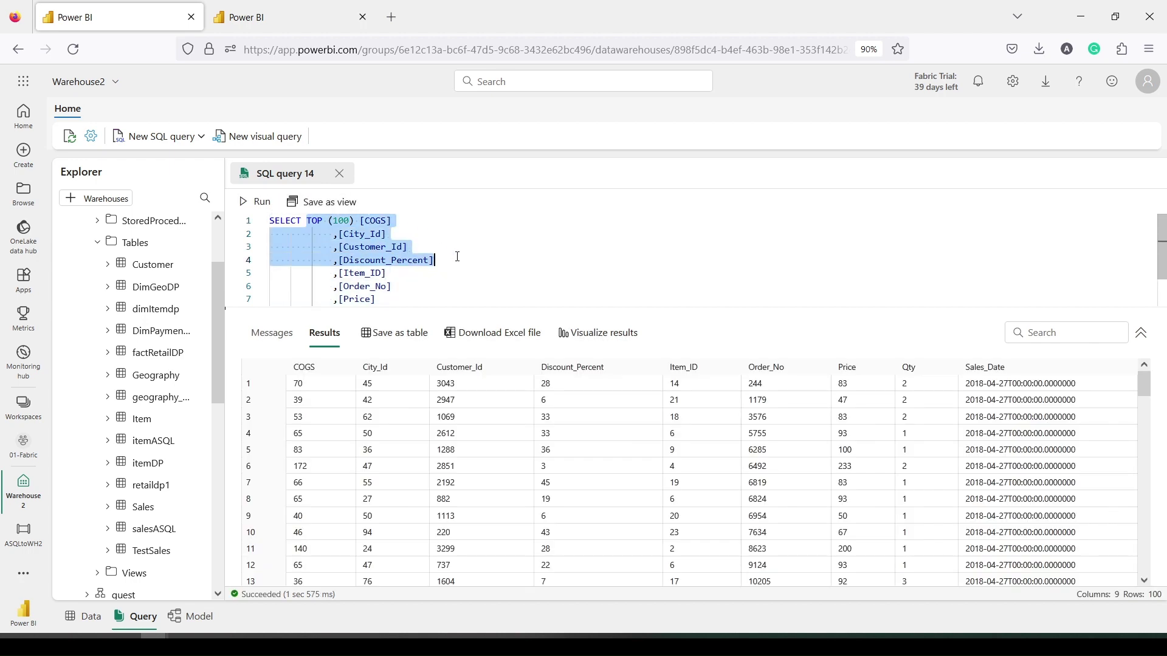
key(BackSpace)
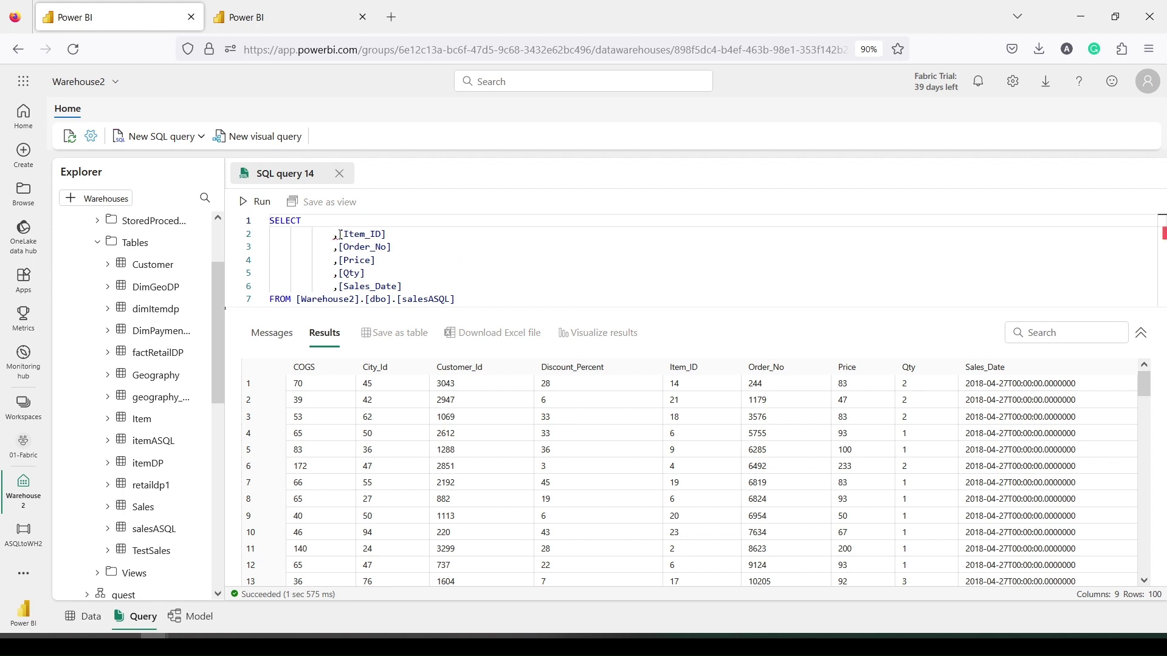
click(339, 235)
key(BackSpace)
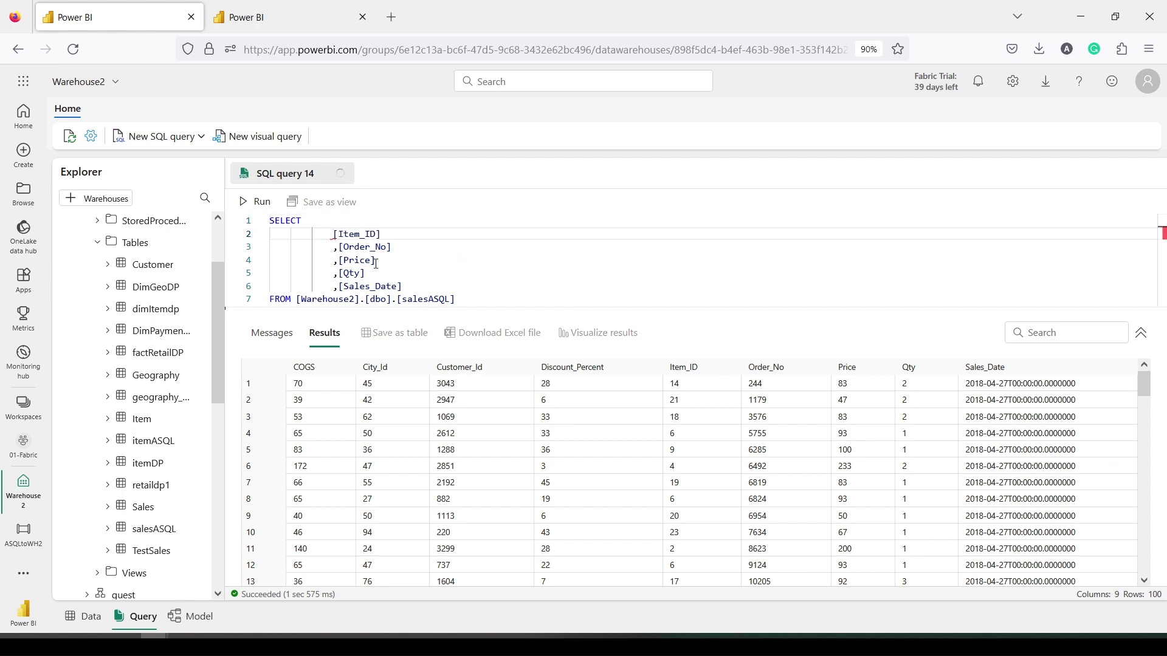
drag(315, 251, 411, 253)
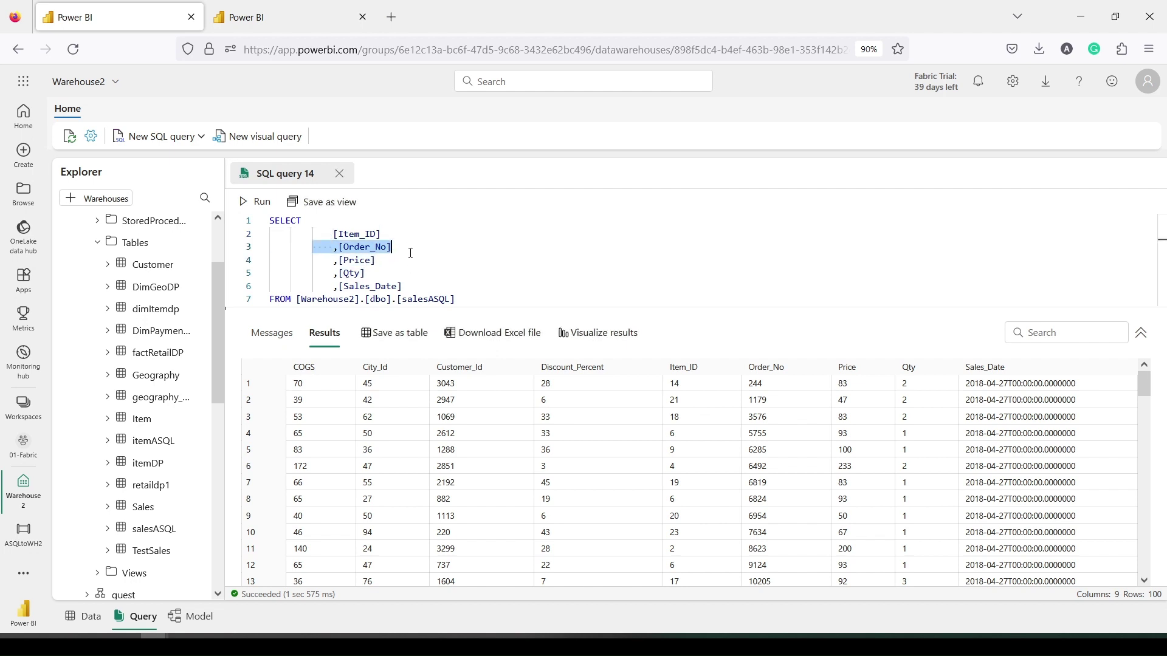
key(Delete)
key(Delete)
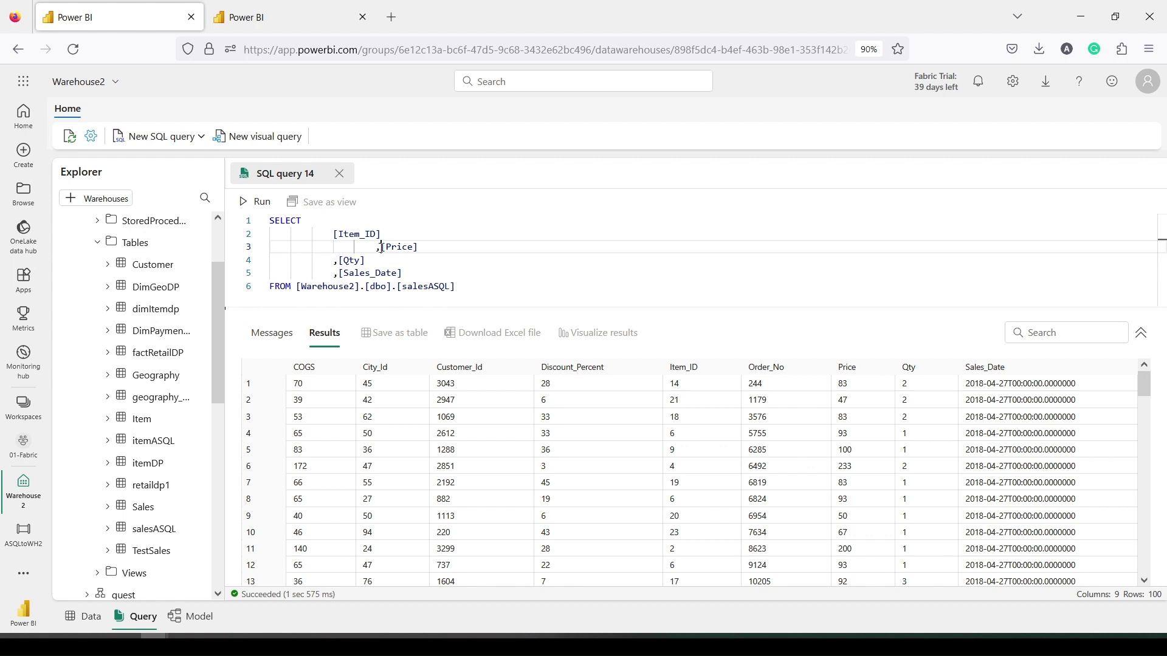
click(382, 247)
text(SUm()
text(*)
click(338, 261)
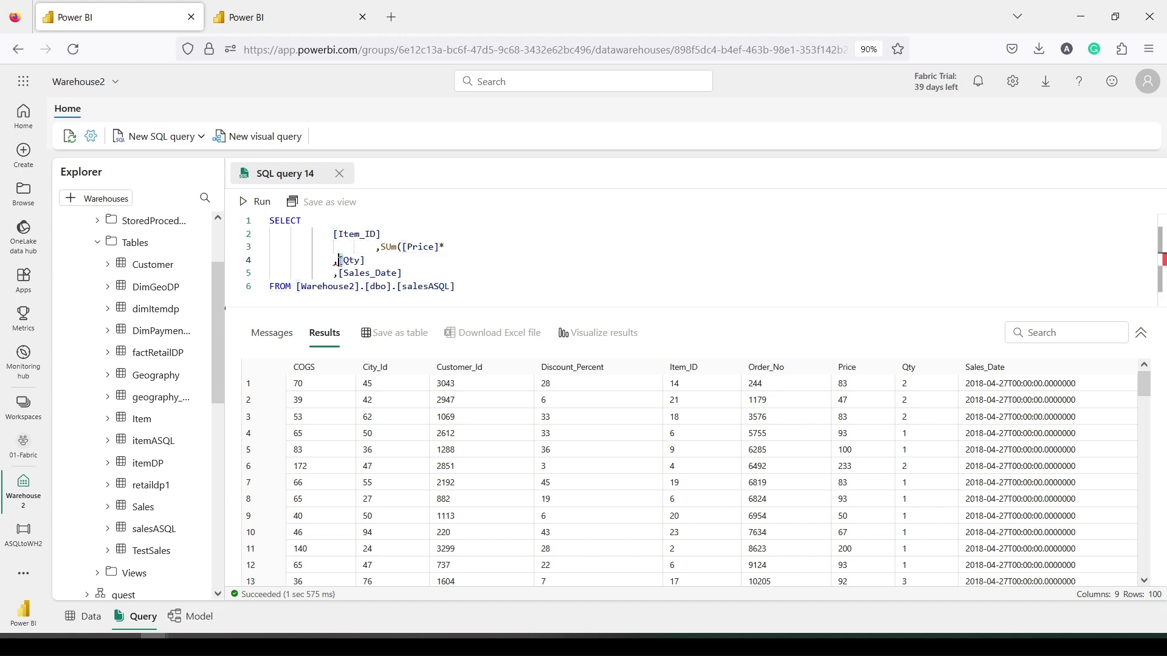
drag(338, 261, 467, 242)
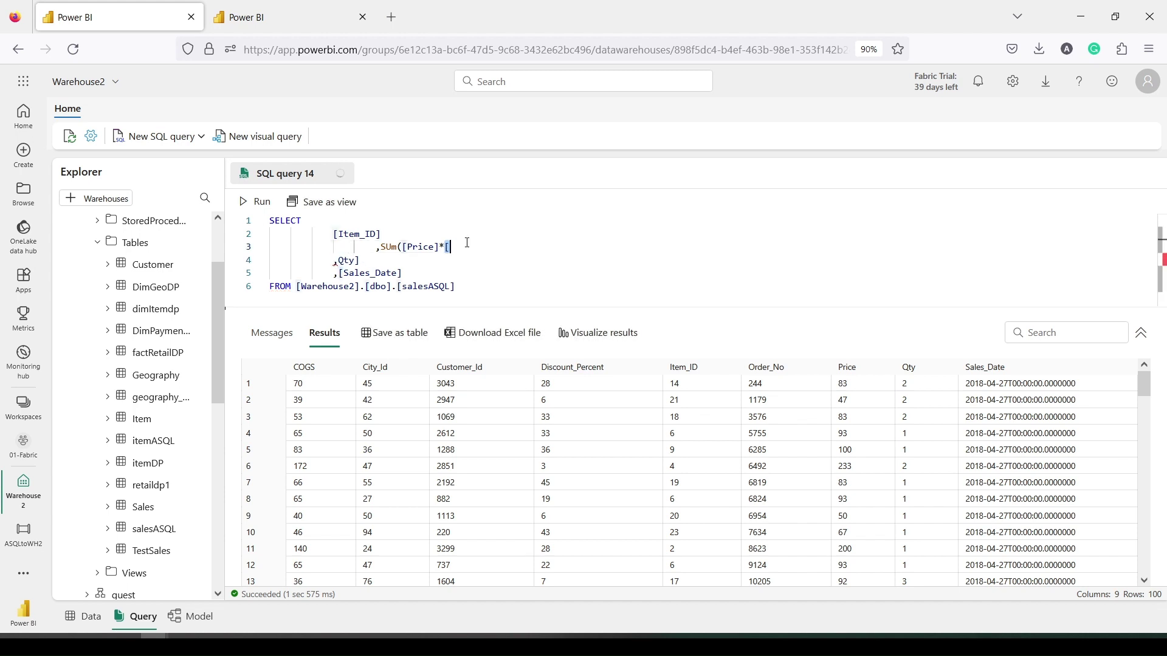
key(Delete)
key(Delete)
key(Delete)
key(Delete)
key(Delete)
key(Delete)
key(Delete)
key(Delete)
key(Delete)
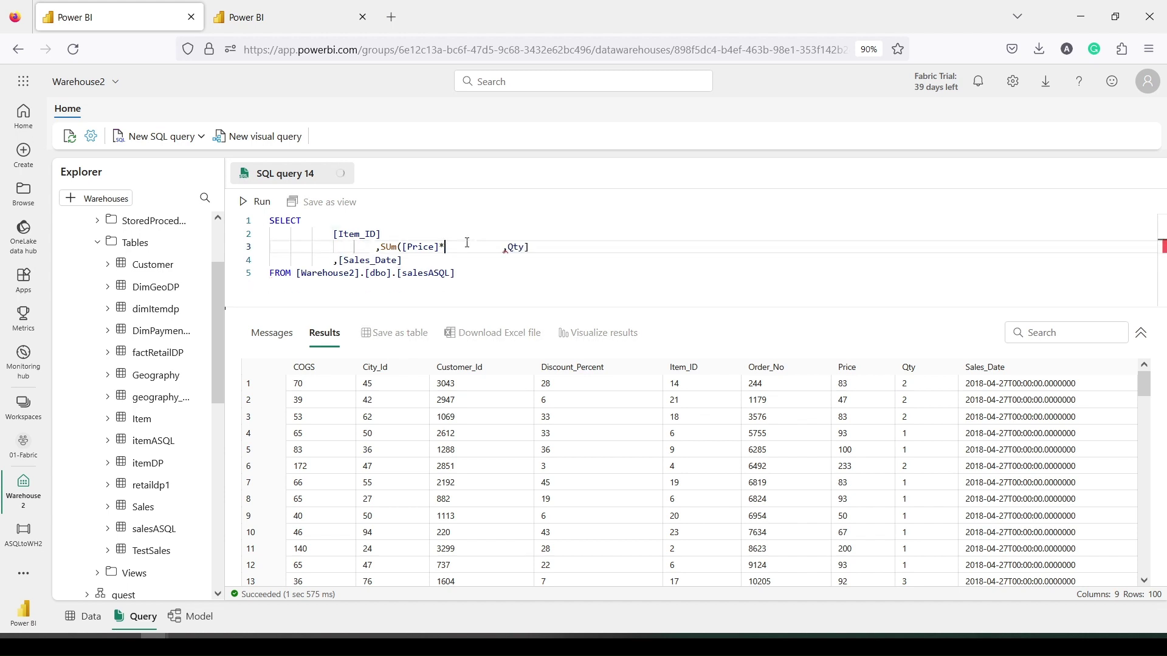
key(Delete)
key(Delete)
key(Delete)
key(Delete)
key(Delete)
text([Qty]) gross)
drag(462, 261, 269, 260)
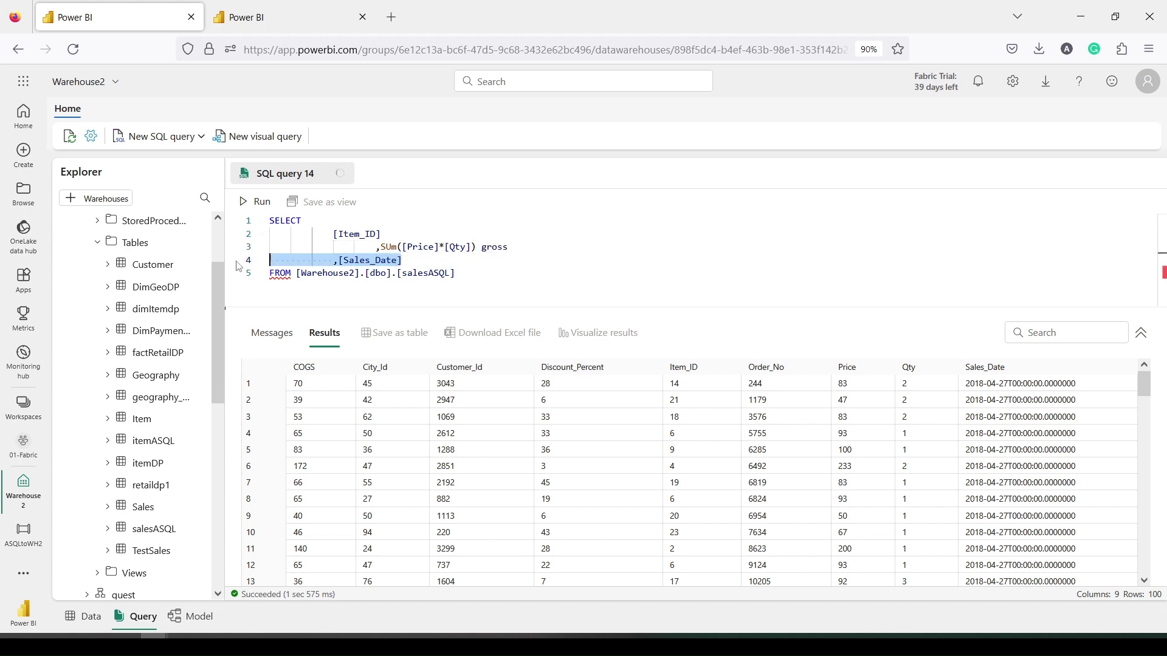
key(BackSpace)
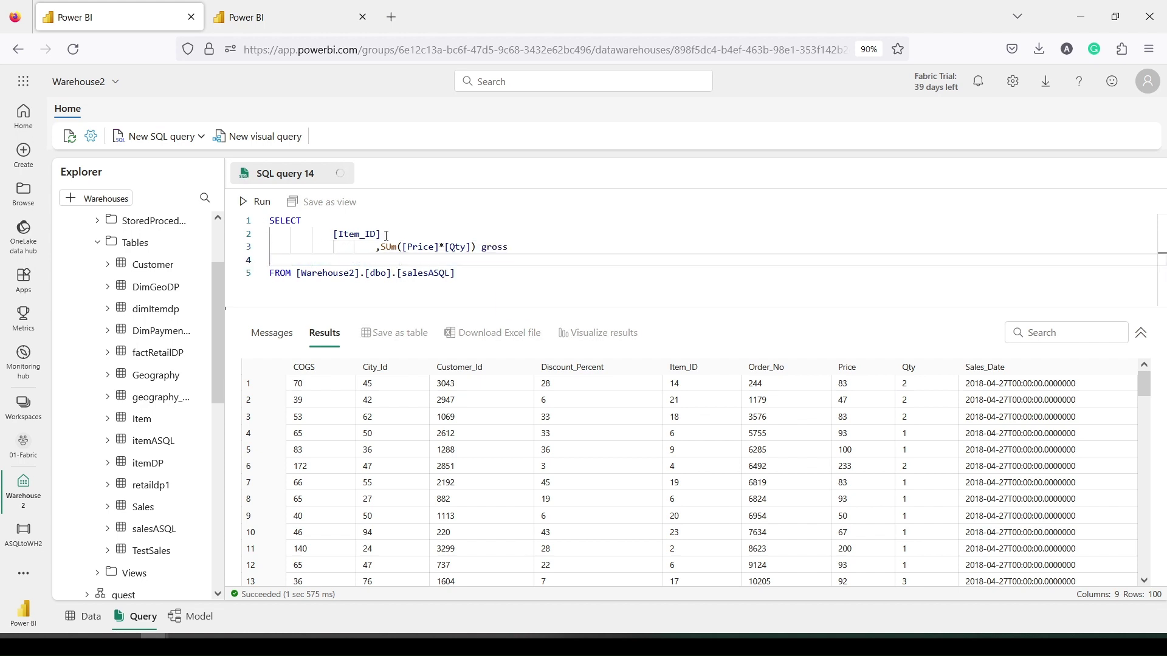
drag(381, 234, 333, 234)
key(ctrl+c)
click(453, 273)
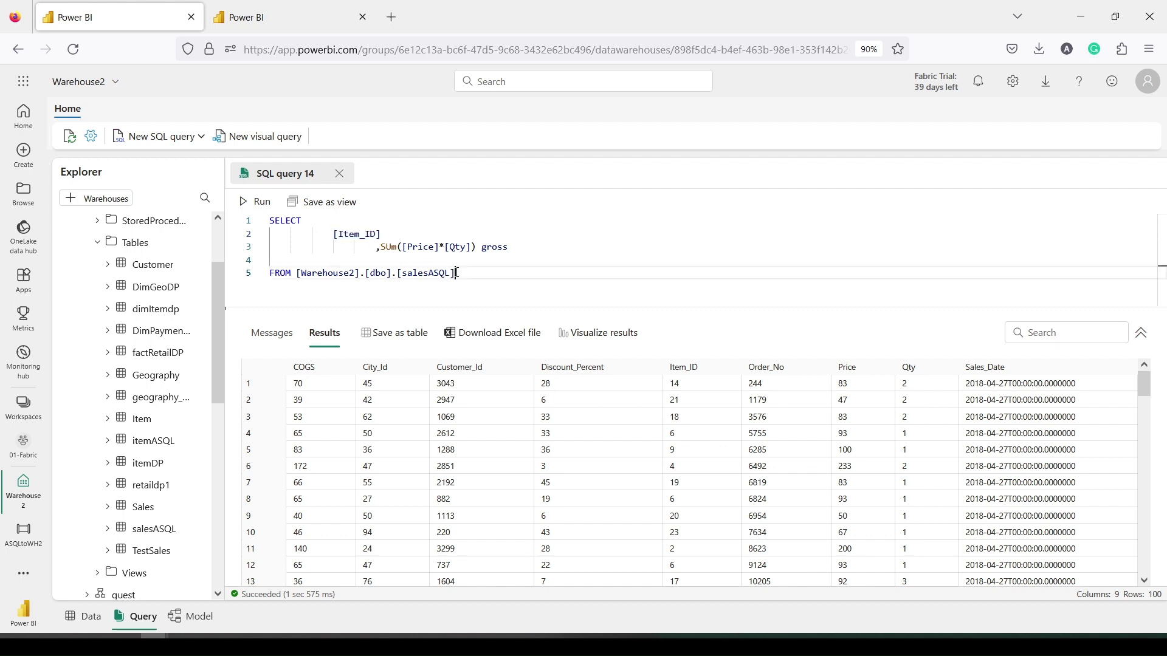
key(ctrl+Return)
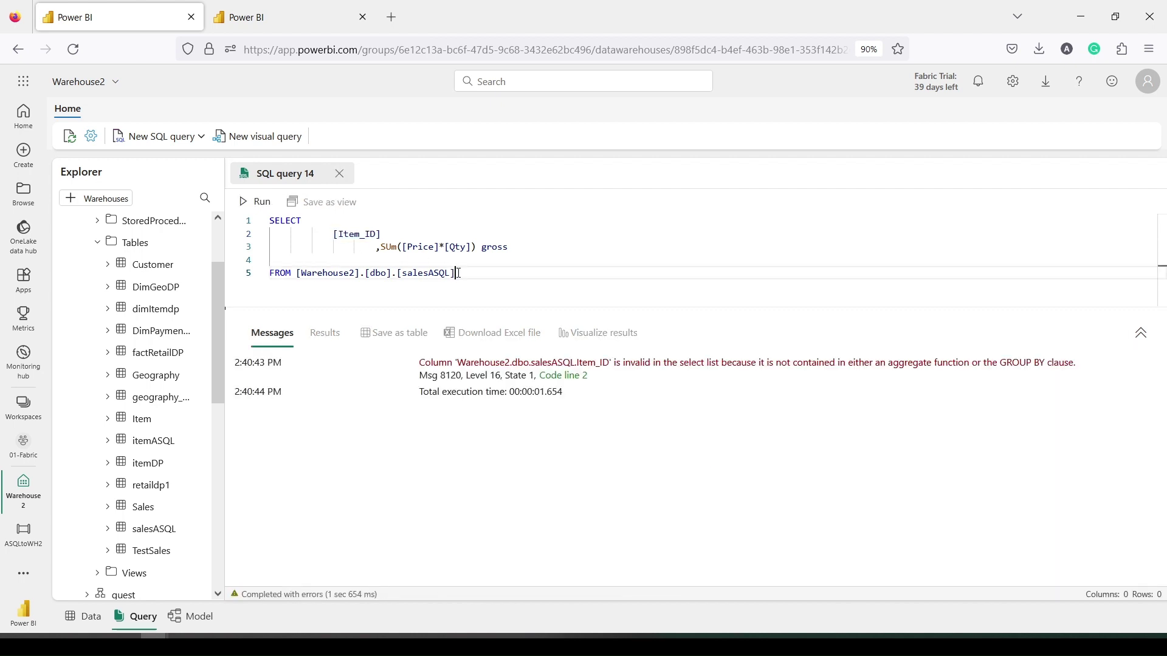
Add GROUP BY Item_ID and run the query, returning 55 grouped rows
key(Return)
text(group)
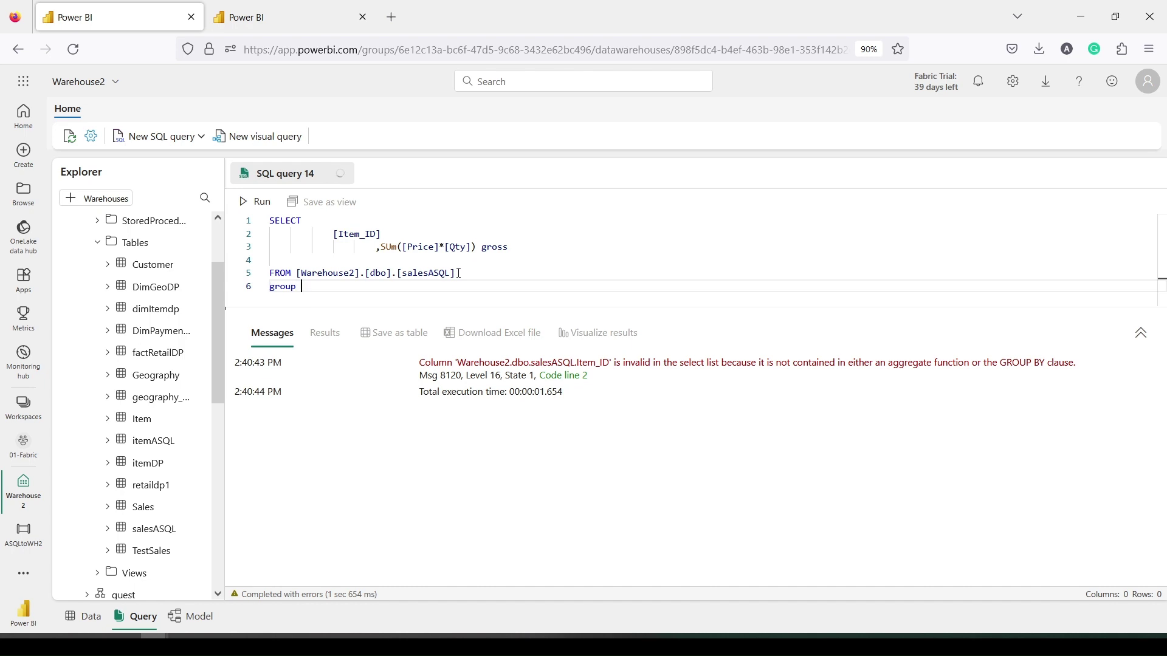
key(ctrl+v)
click(302, 286)
text(by)
click(396, 293)
key(ctrl+a)
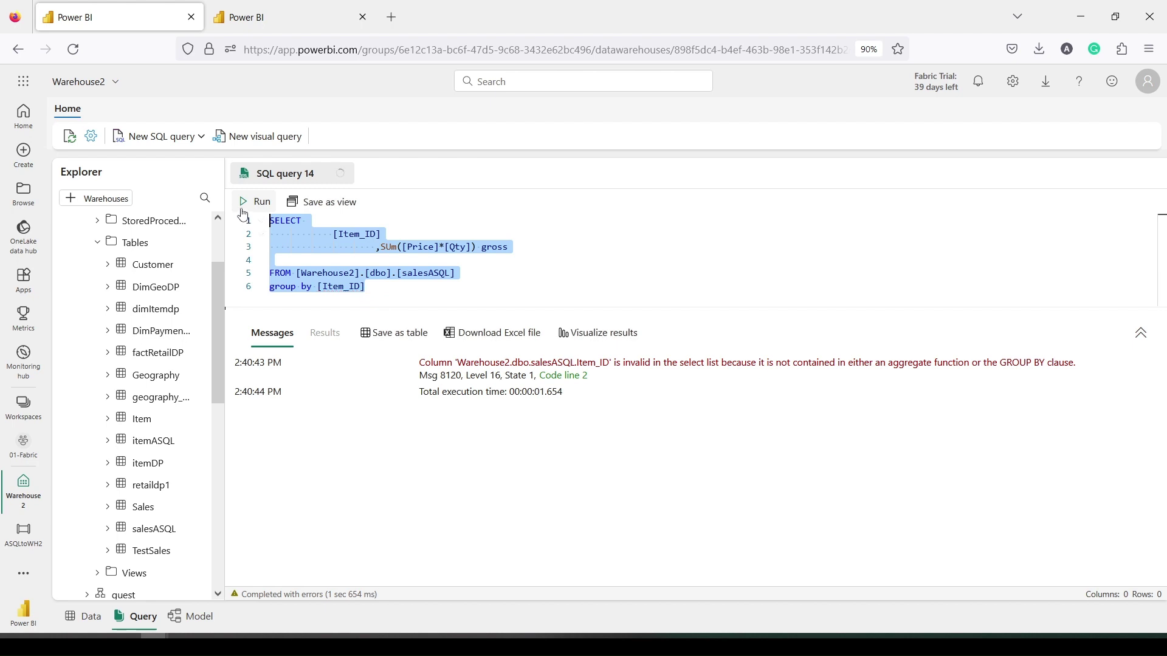
click(252, 201)
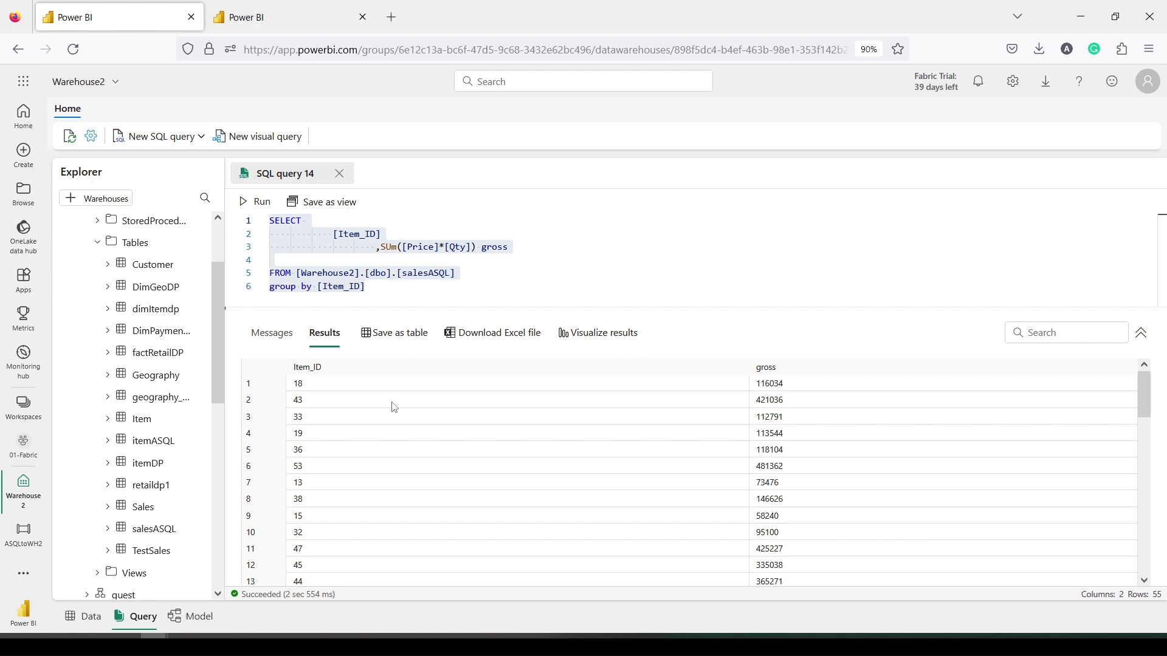
In the model diagram, link salesASQL Item_ID to itemASQL Item_Id as many-to-one, single direction
click(191, 616)
drag(338, 572, 818, 575)
scroll(734, 412, up, 3)
drag(695, 326, 536, 334)
drag(434, 318, 696, 333)
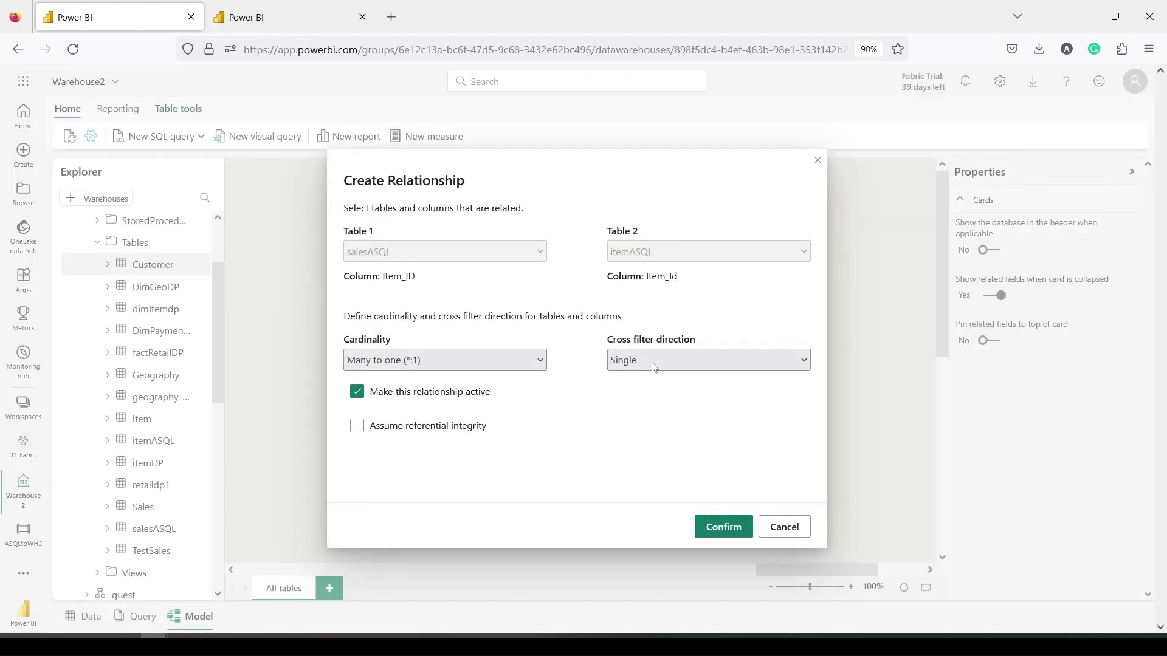
click(724, 528)
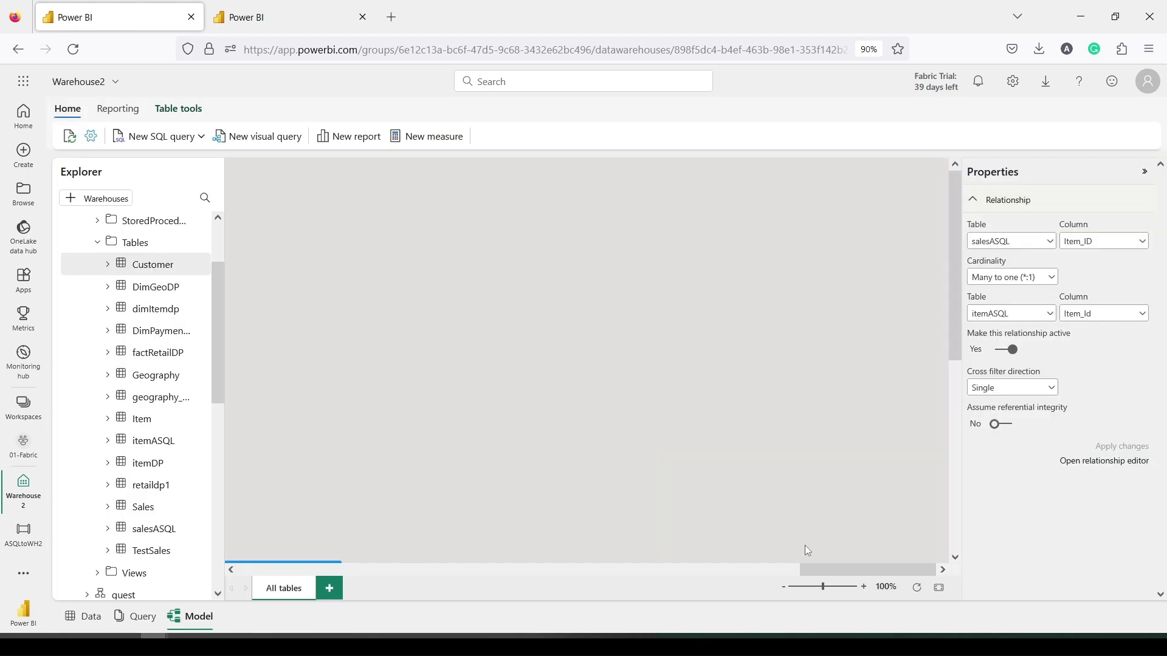
Rearrange the table cards in the Warehouse2 model diagram
drag(822, 570, 568, 583)
scroll(496, 443, down, 5)
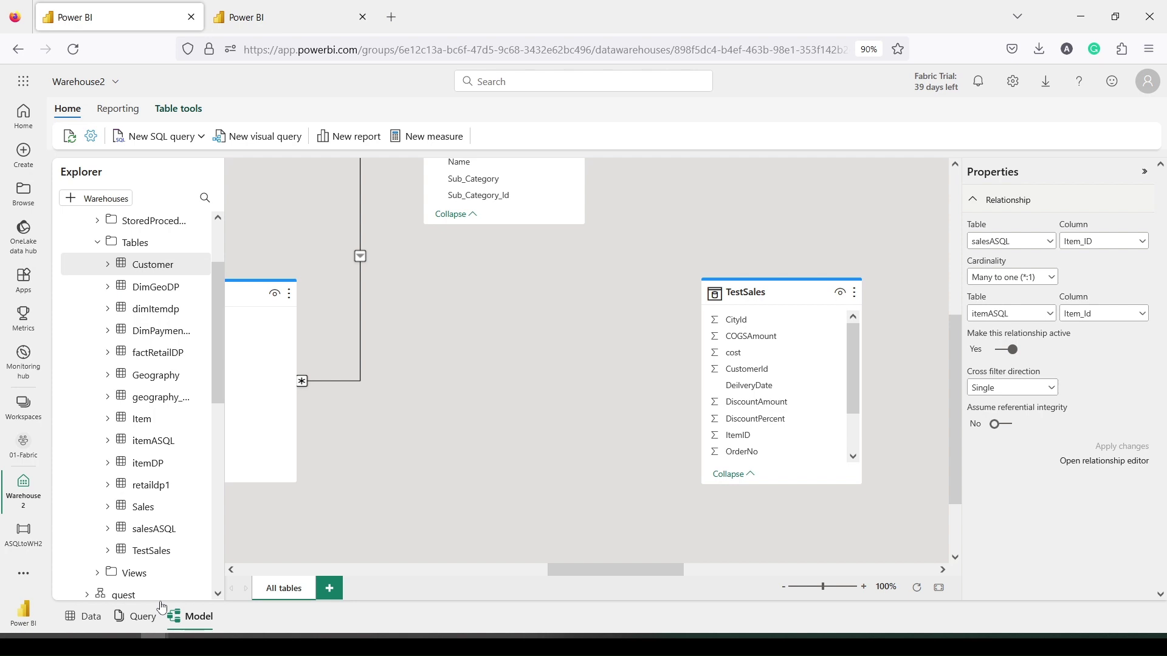
drag(157, 604, 237, 629)
drag(315, 214, 415, 361)
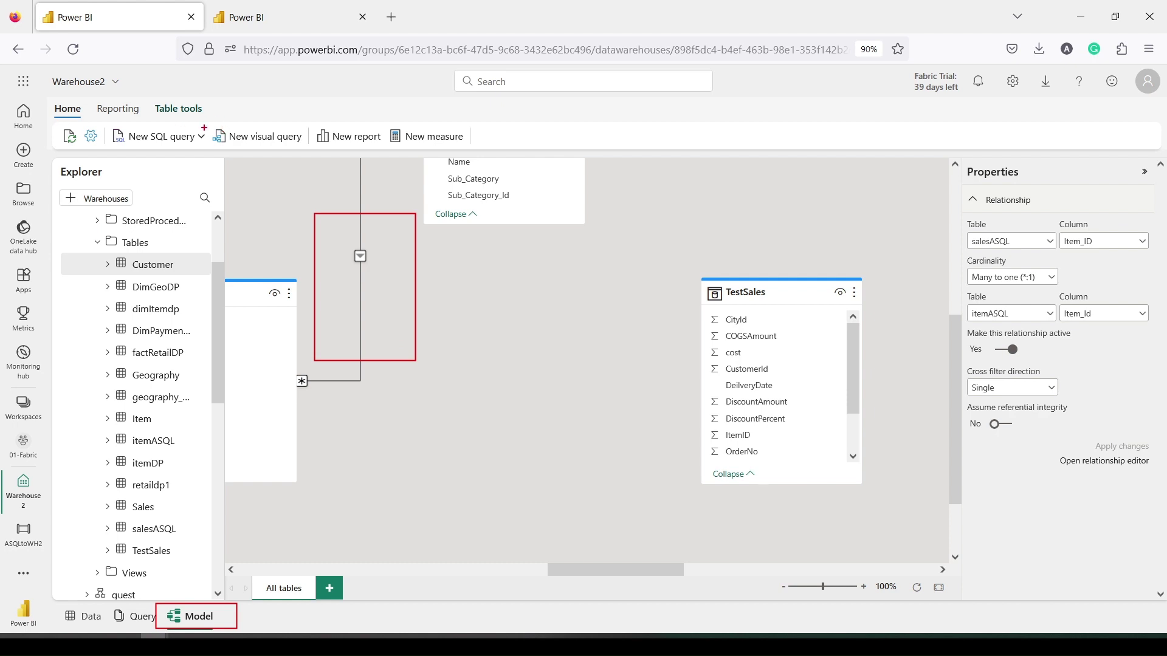
drag(315, 129, 387, 147)
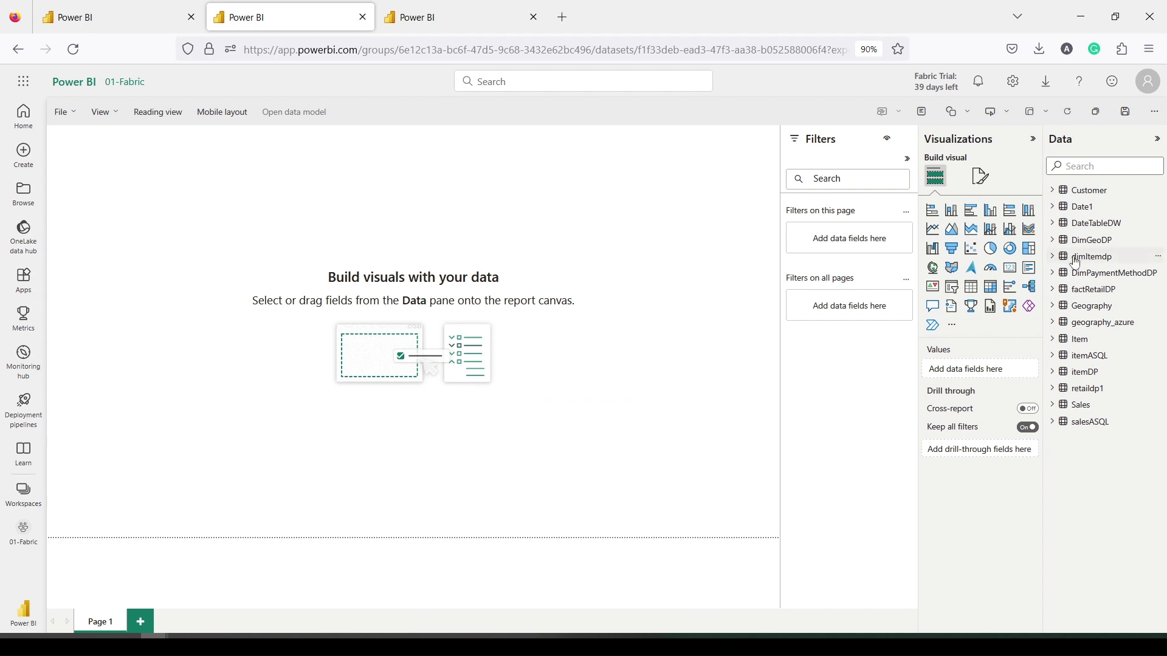
Build a table visual of itemASQL Brand with Sum of Qty from salesASQL
click(1058, 358)
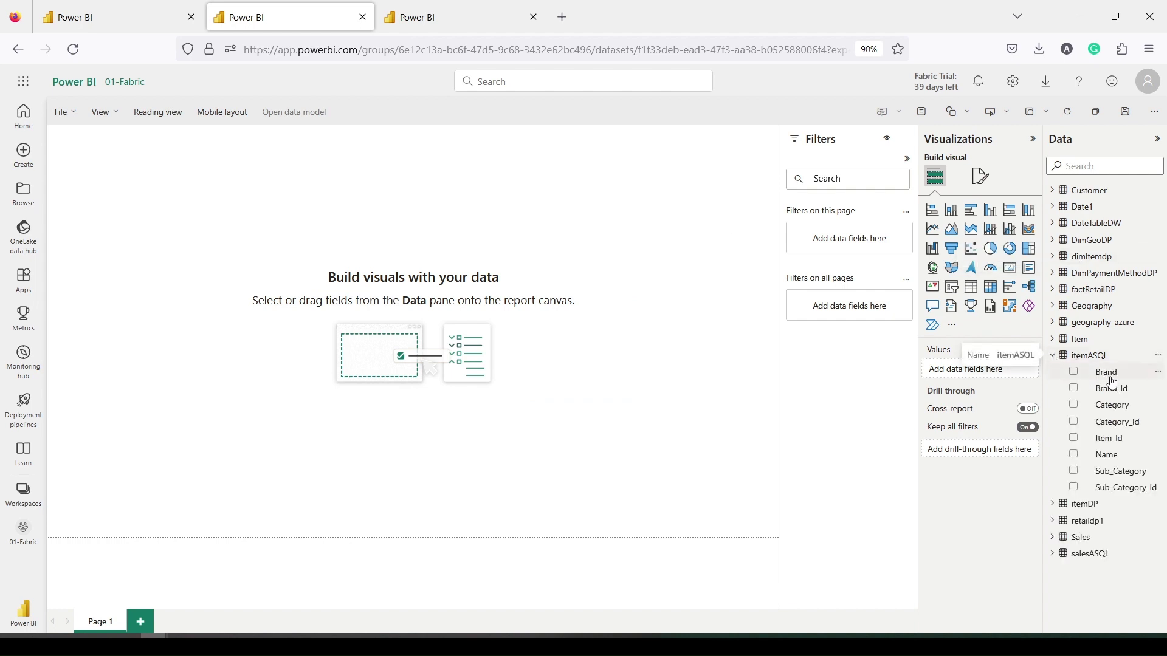
drag(1113, 381, 243, 279)
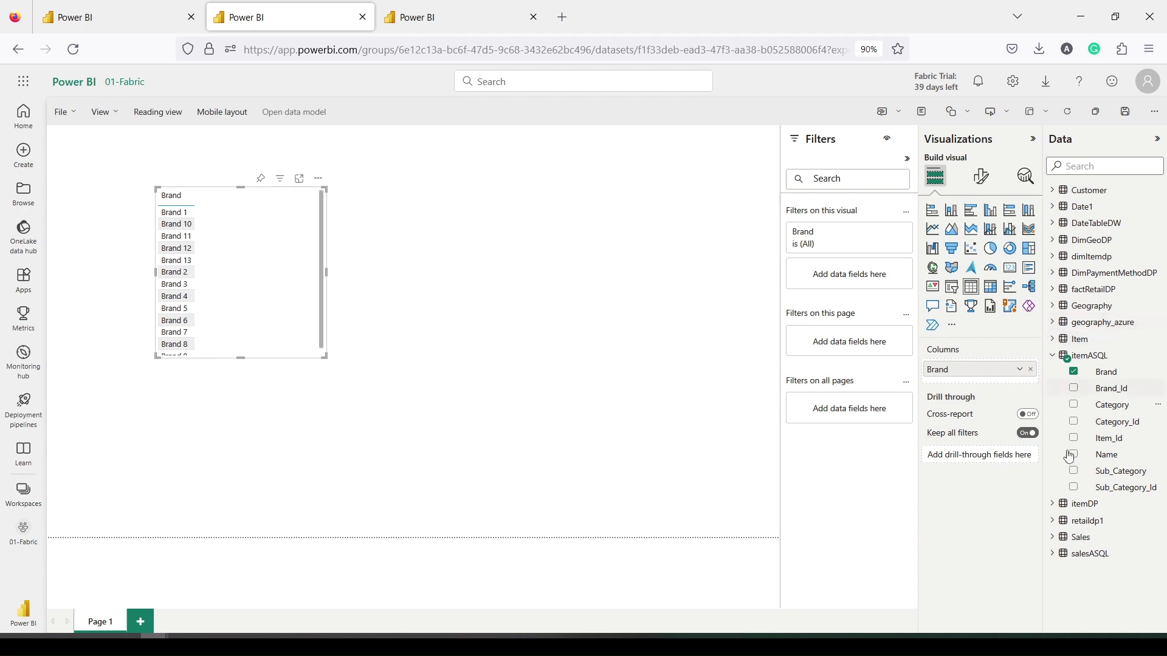
click(1054, 554)
scroll(1073, 430, down, 1)
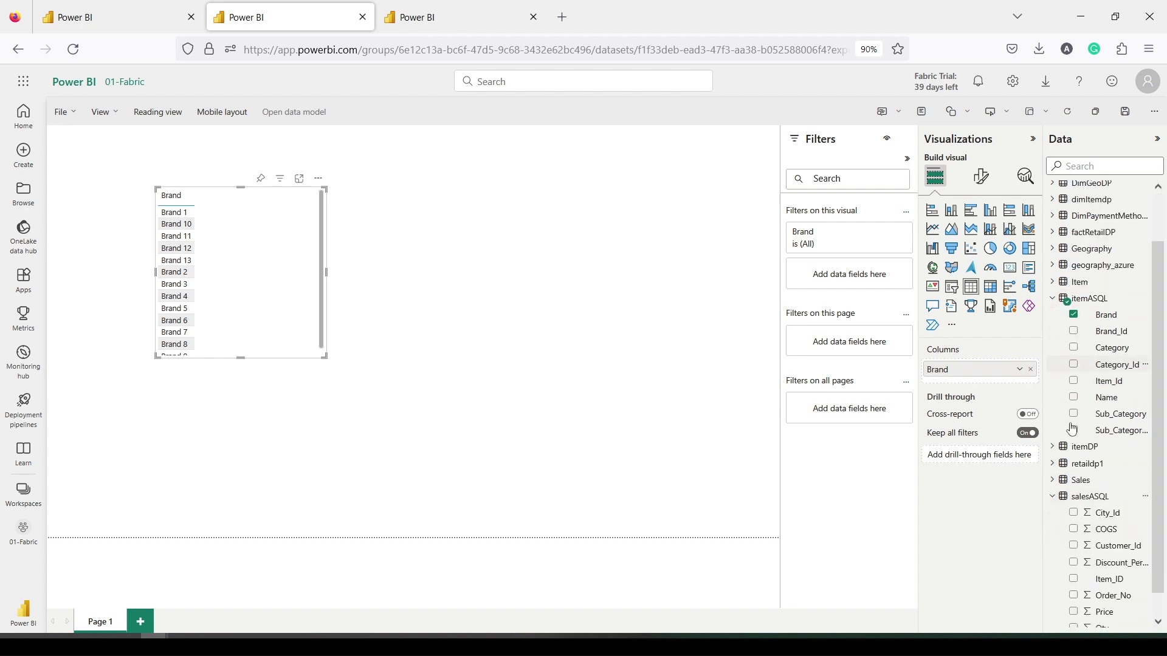
scroll(1072, 430, down, 1)
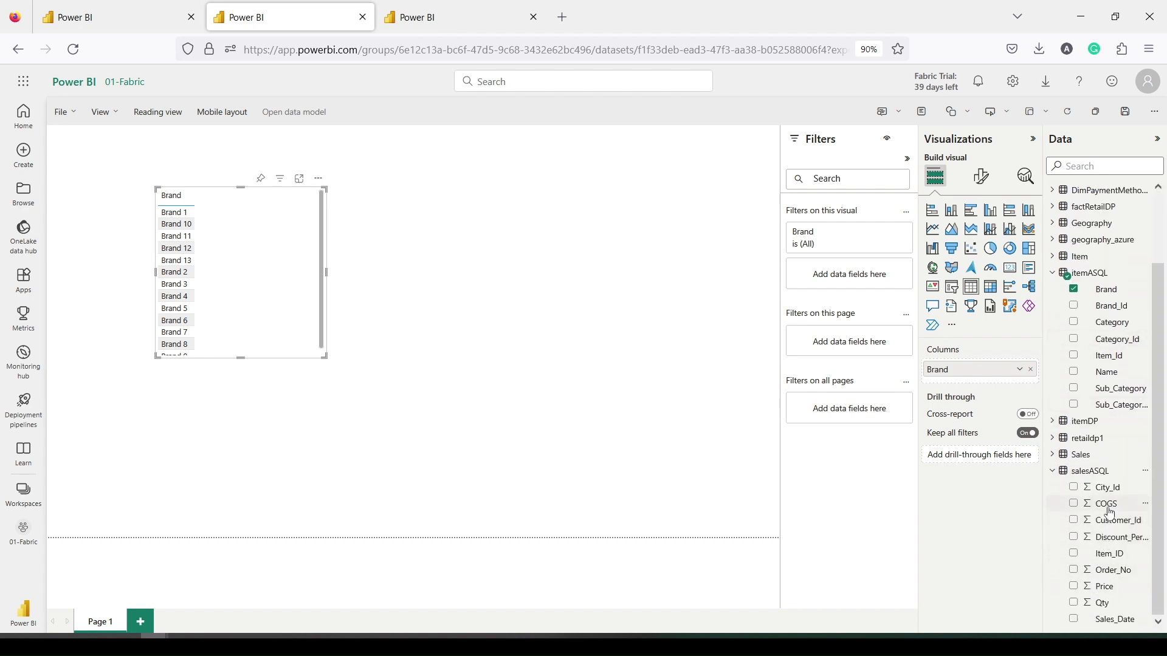
drag(1099, 602, 254, 258)
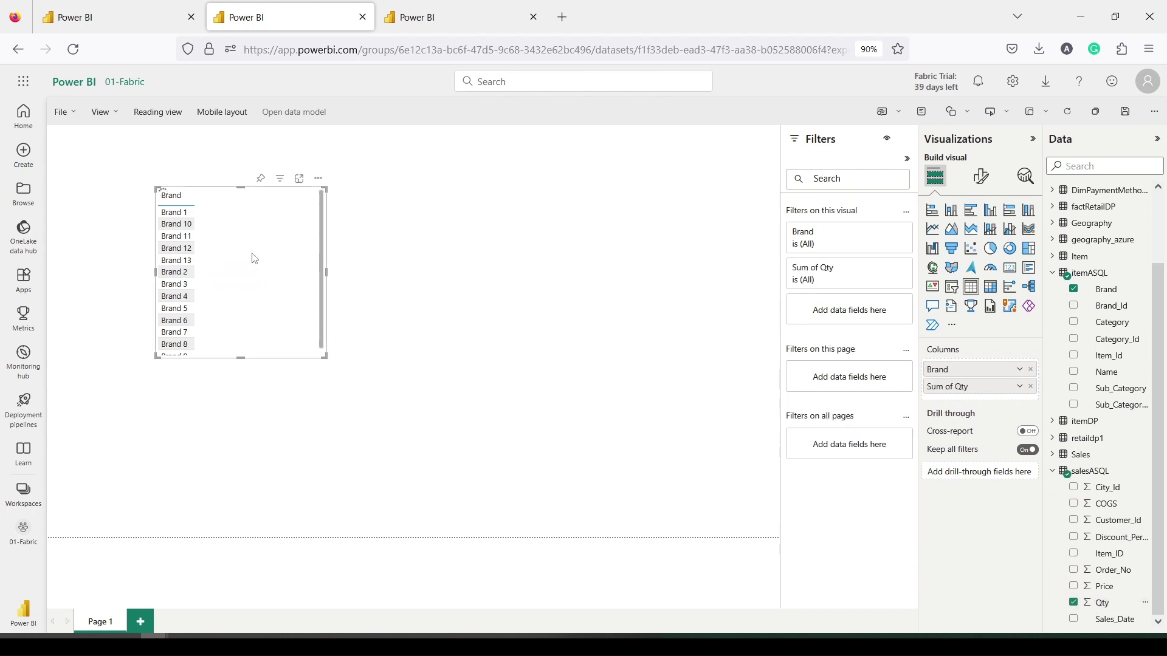